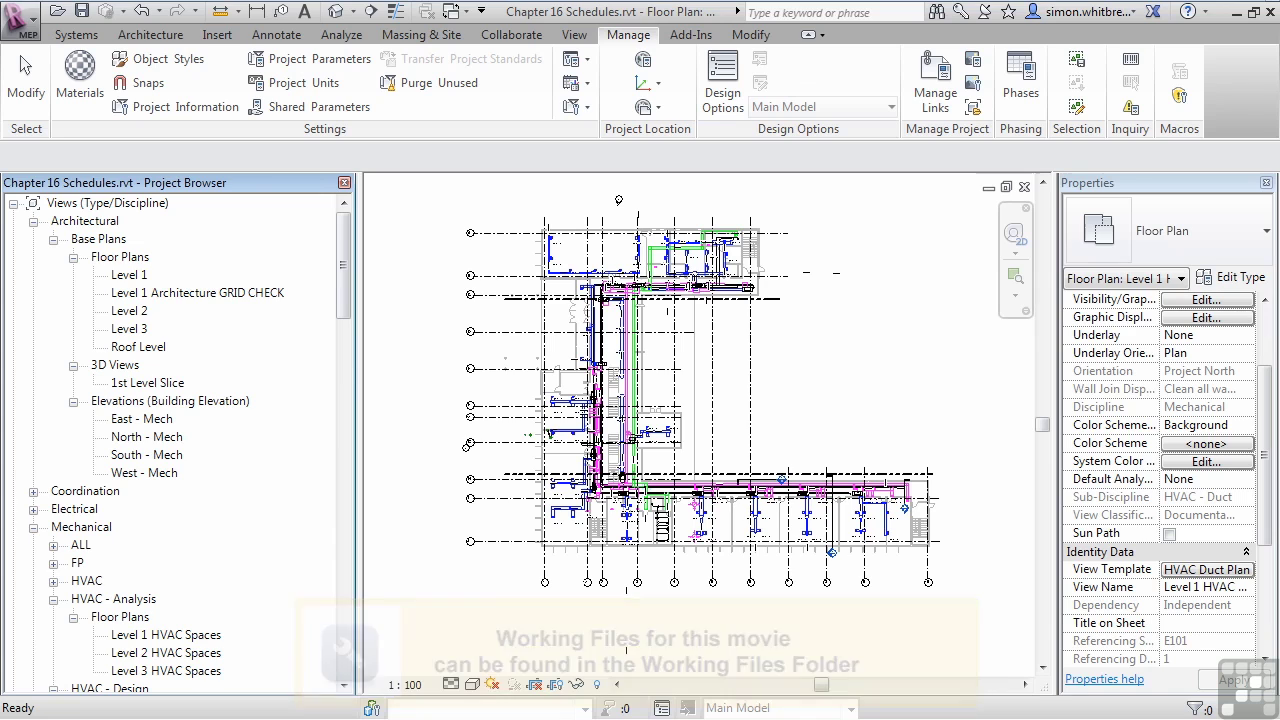
Browse the project views and return to the Level 1 HVAC Plan
{"action": "scroll", "coordinate": [346, 278], "scroll_direction": "down", "scroll_amount": 8}
{"action": "left_click", "coordinate": [233, 453]}
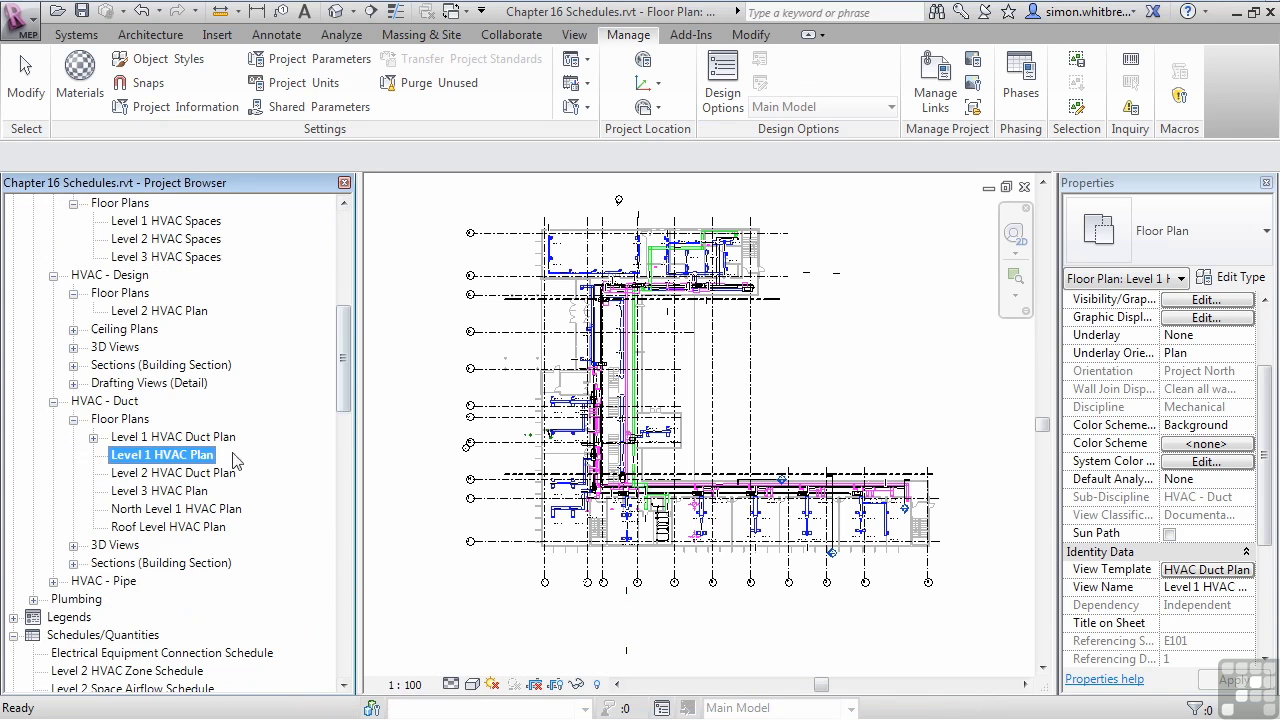
{"action": "left_click", "coordinate": [152, 474]}
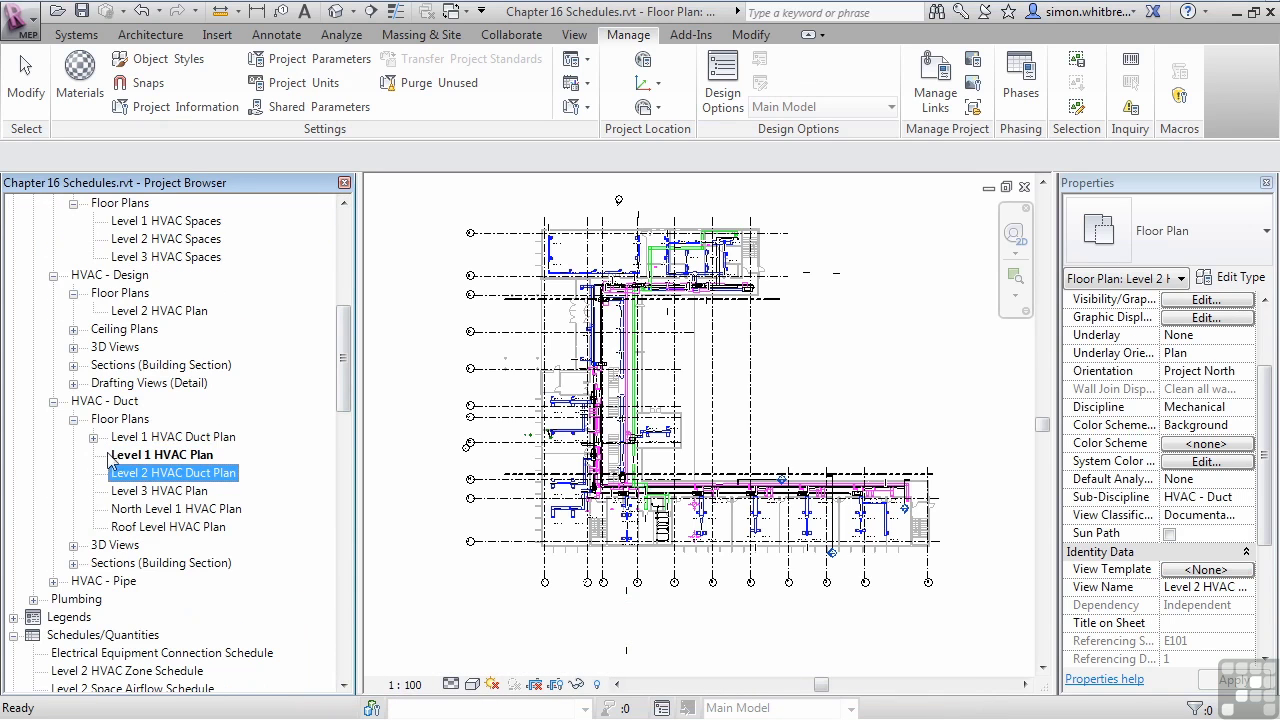
{"action": "left_click", "coordinate": [415, 468]}
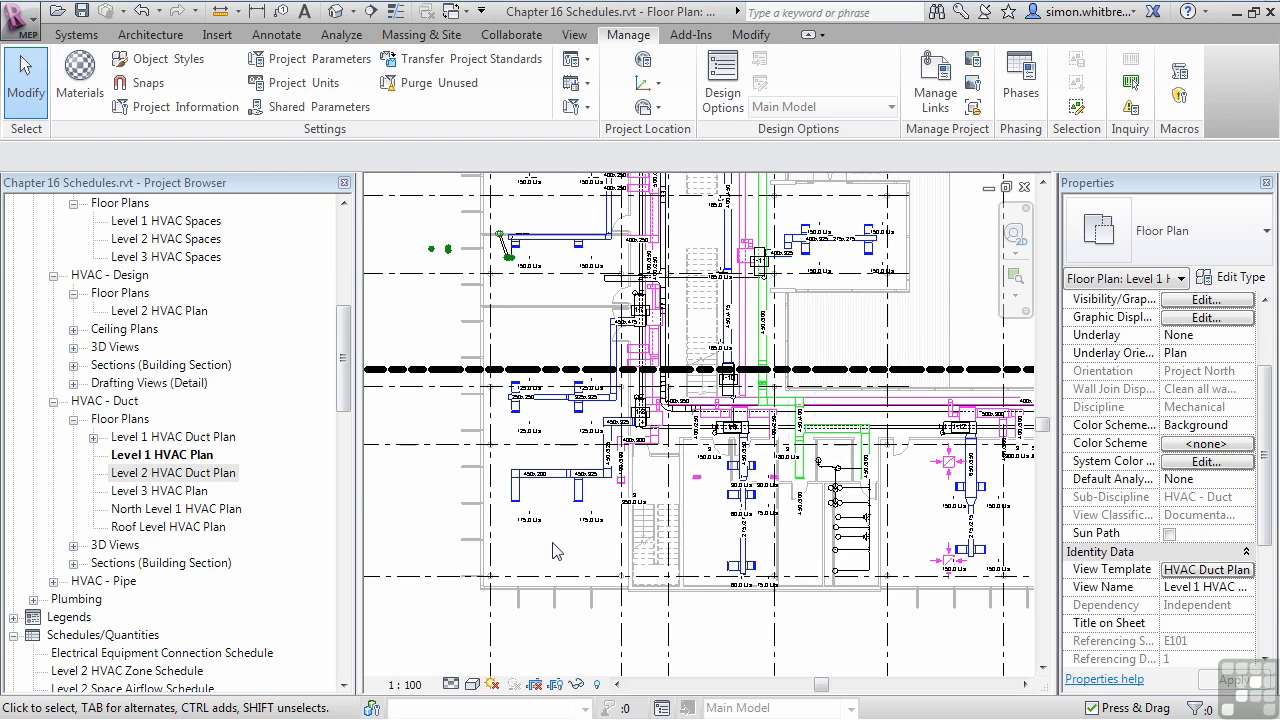
Tag all untagged spaces in the plan with M_Space Tag : Space Tag
{"action": "left_click", "coordinate": [271, 38]}
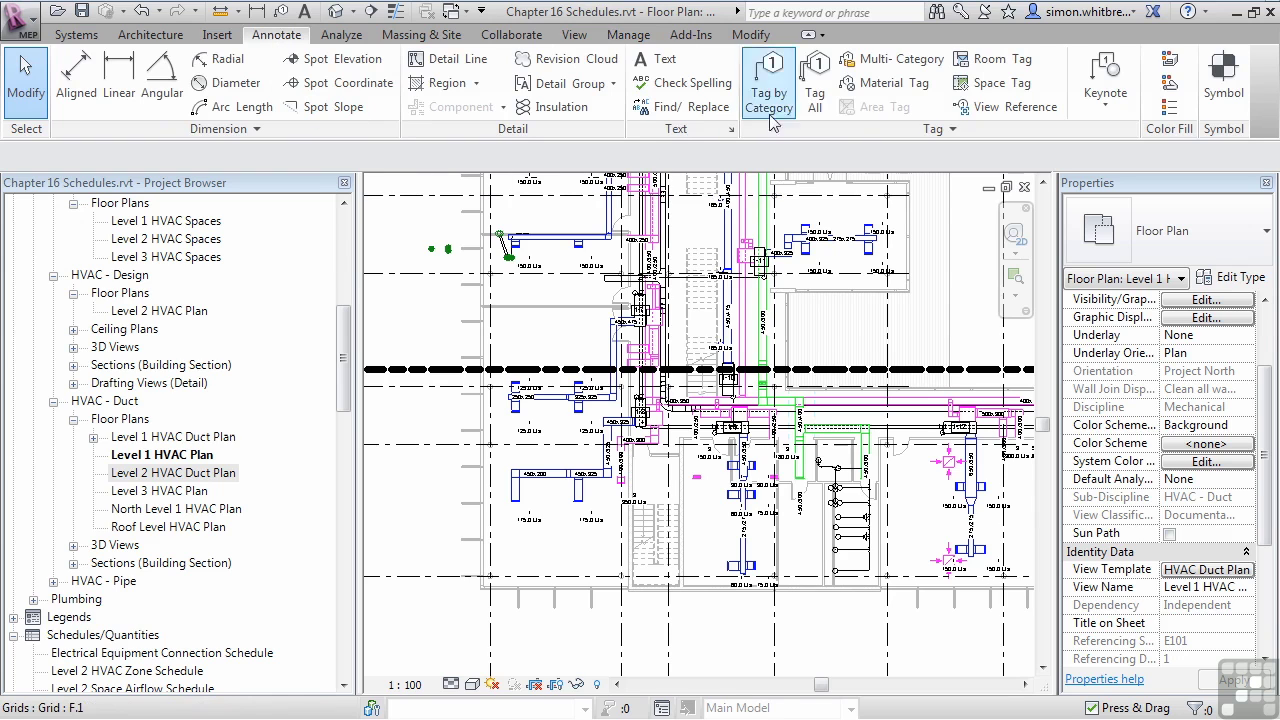
{"action": "left_click", "coordinate": [812, 96]}
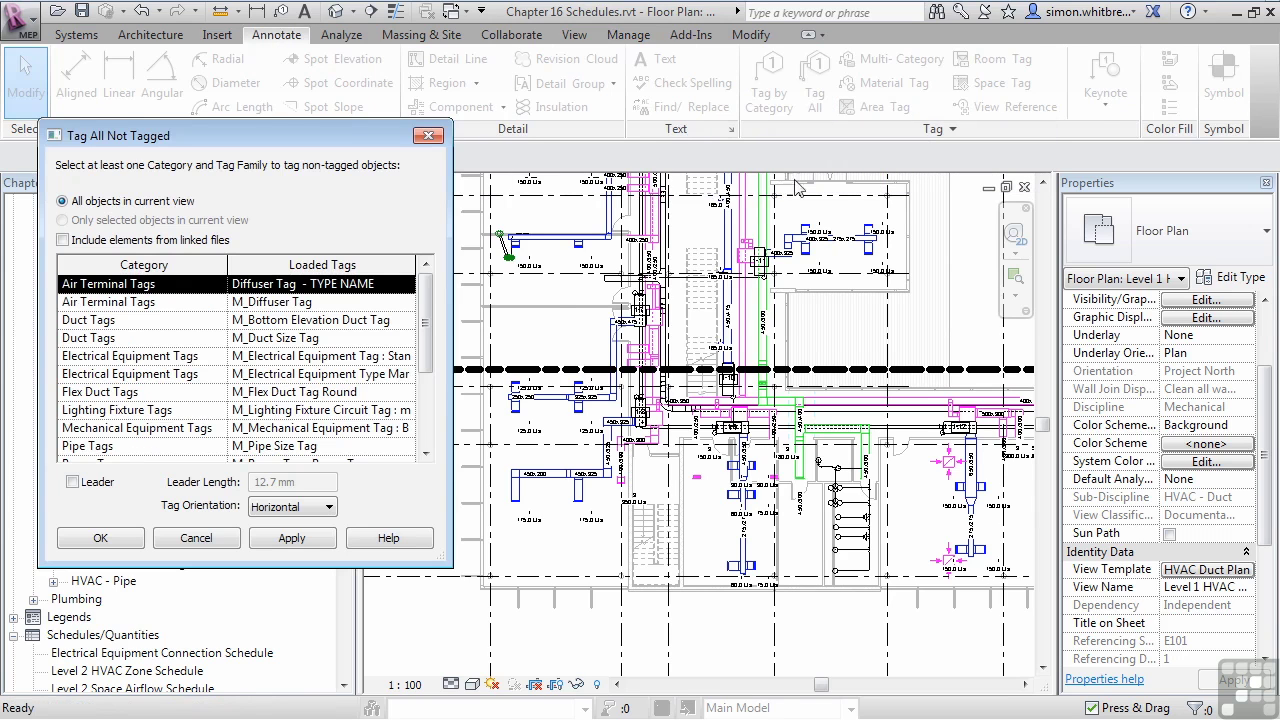
{"action": "left_click_drag", "start_coordinate": [425, 290], "coordinate": [430, 374]}
{"action": "left_click", "coordinate": [96, 393]}
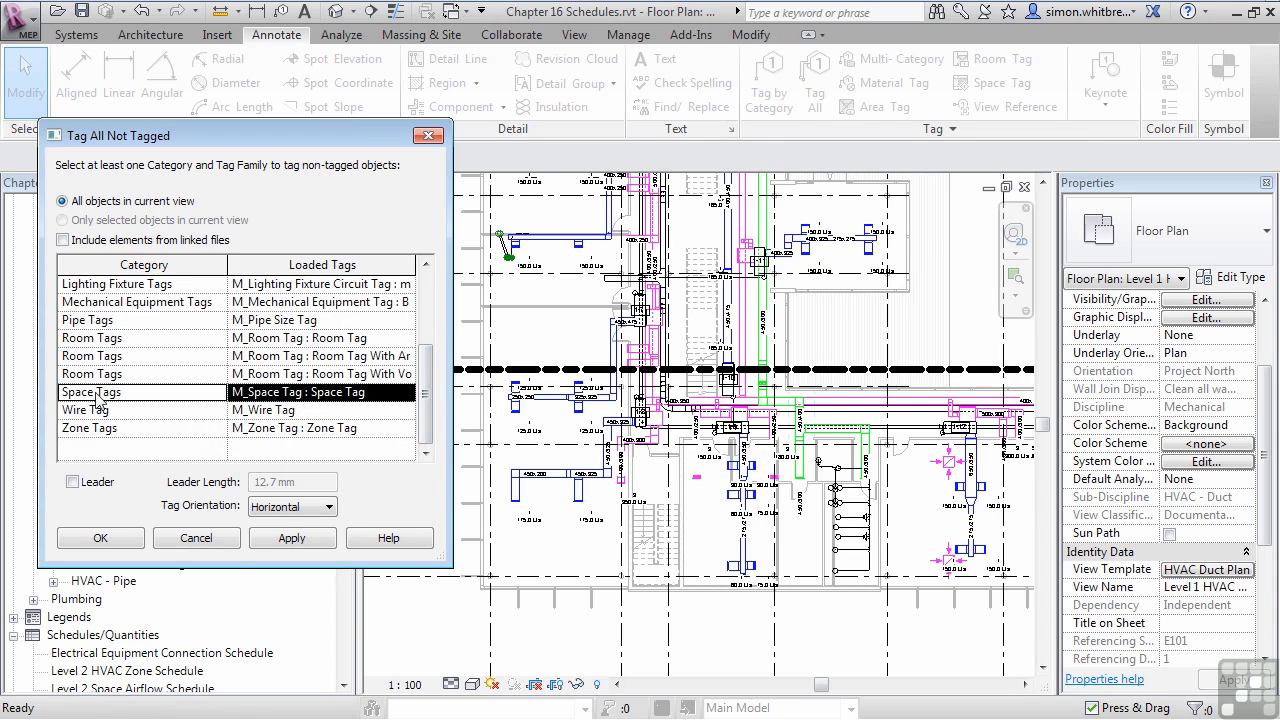
{"action": "left_click", "coordinate": [270, 540]}
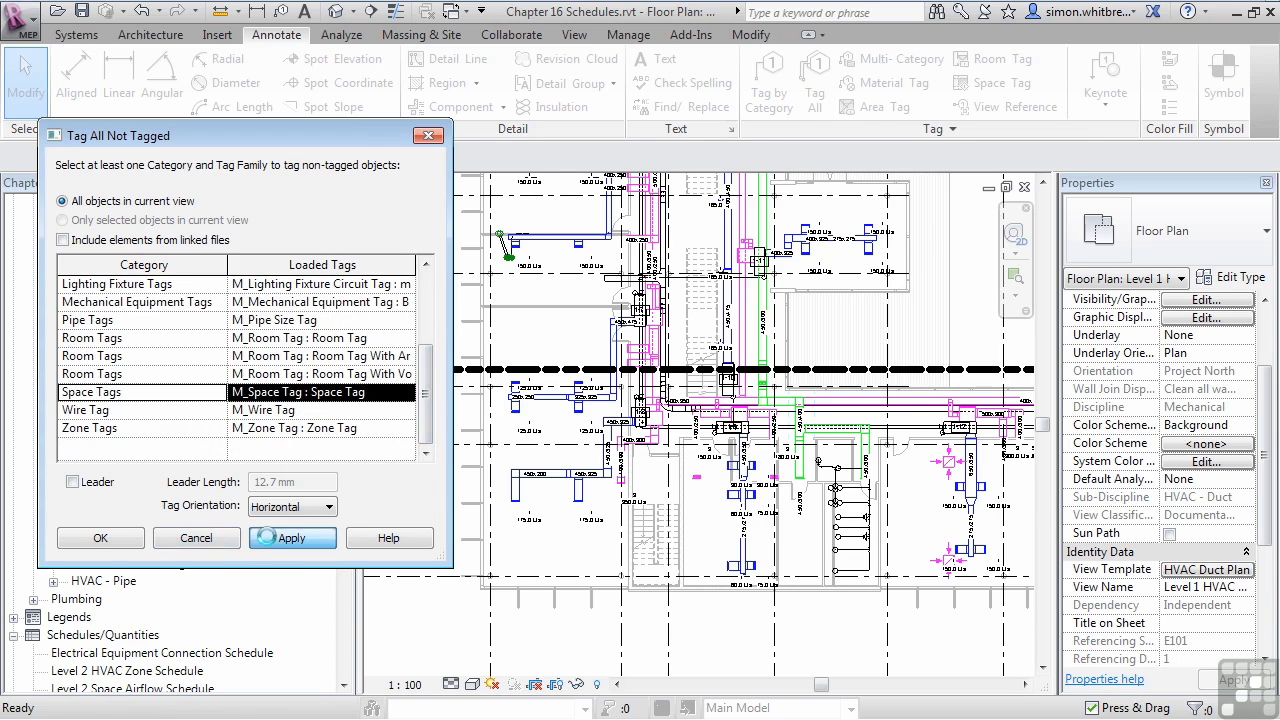
{"action": "left_click", "coordinate": [94, 540]}
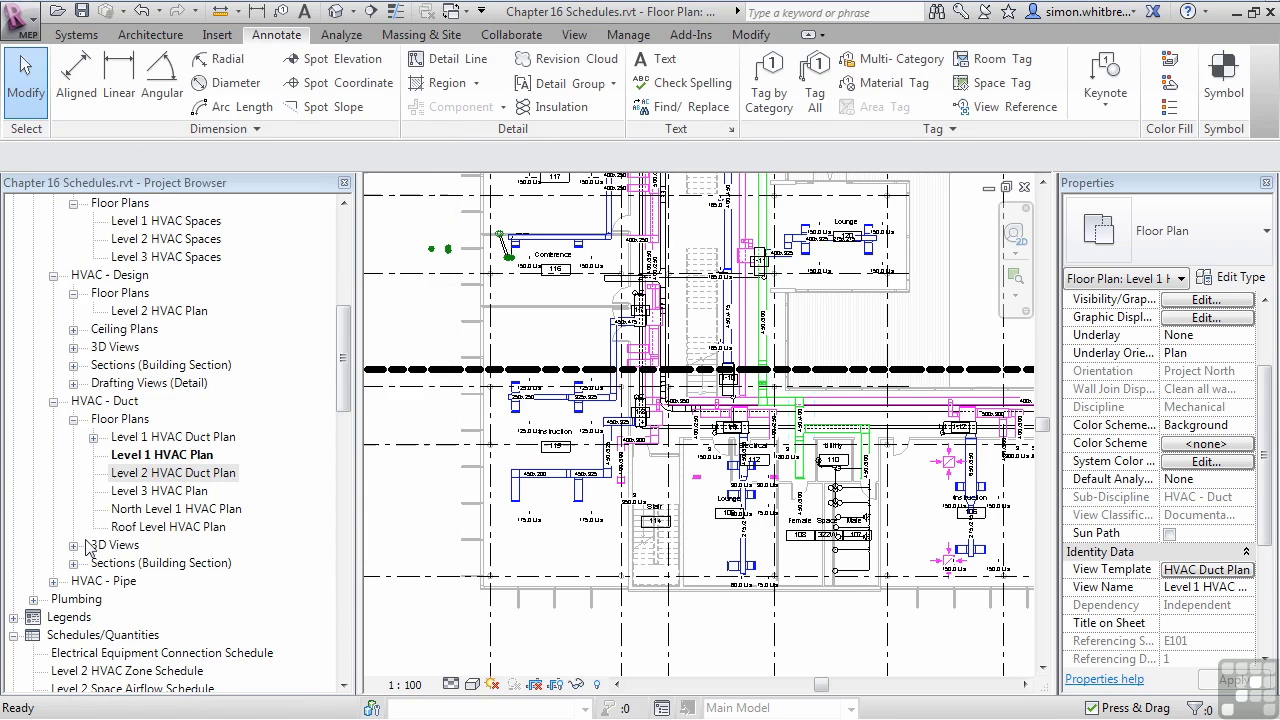
Drag the Instruction 115 space tag down-left, clear of the ductwork and airflow labels
{"action": "scroll", "coordinate": [549, 453], "scroll_direction": "up", "scroll_amount": 5}
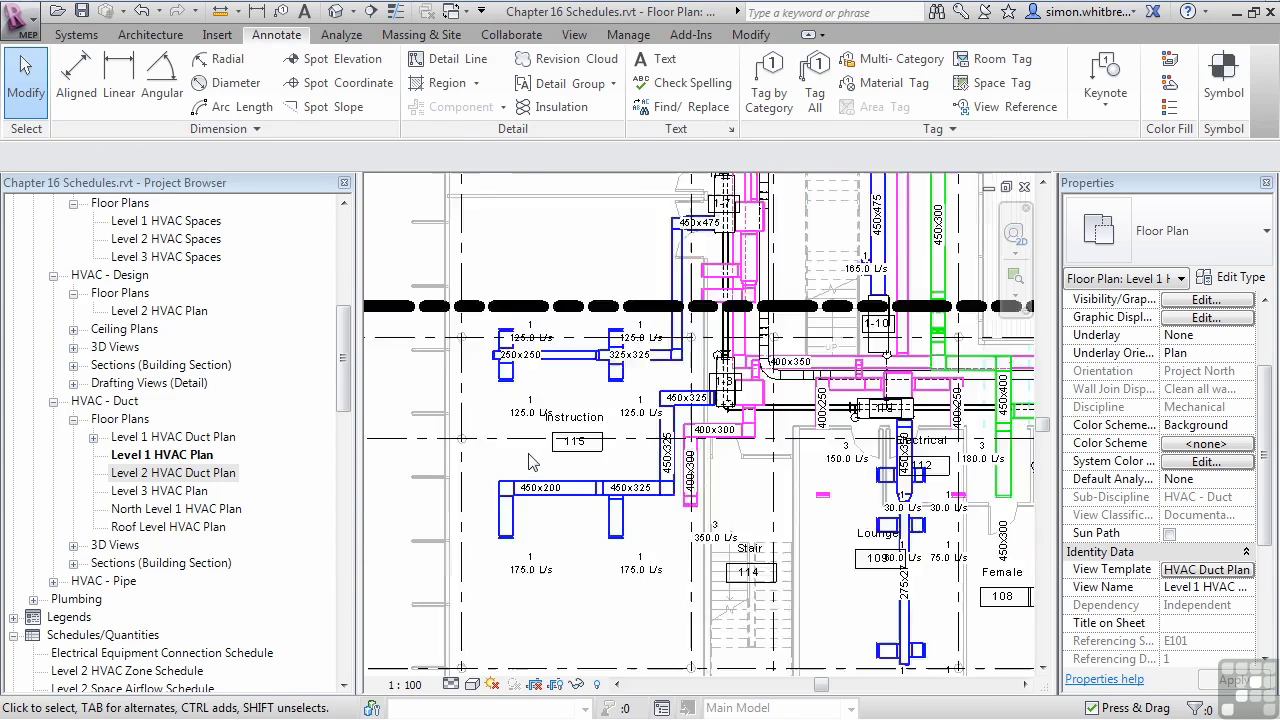
{"action": "left_click", "coordinate": [613, 433]}
{"action": "left_click_drag", "start_coordinate": [613, 433], "coordinate": [484, 478]}
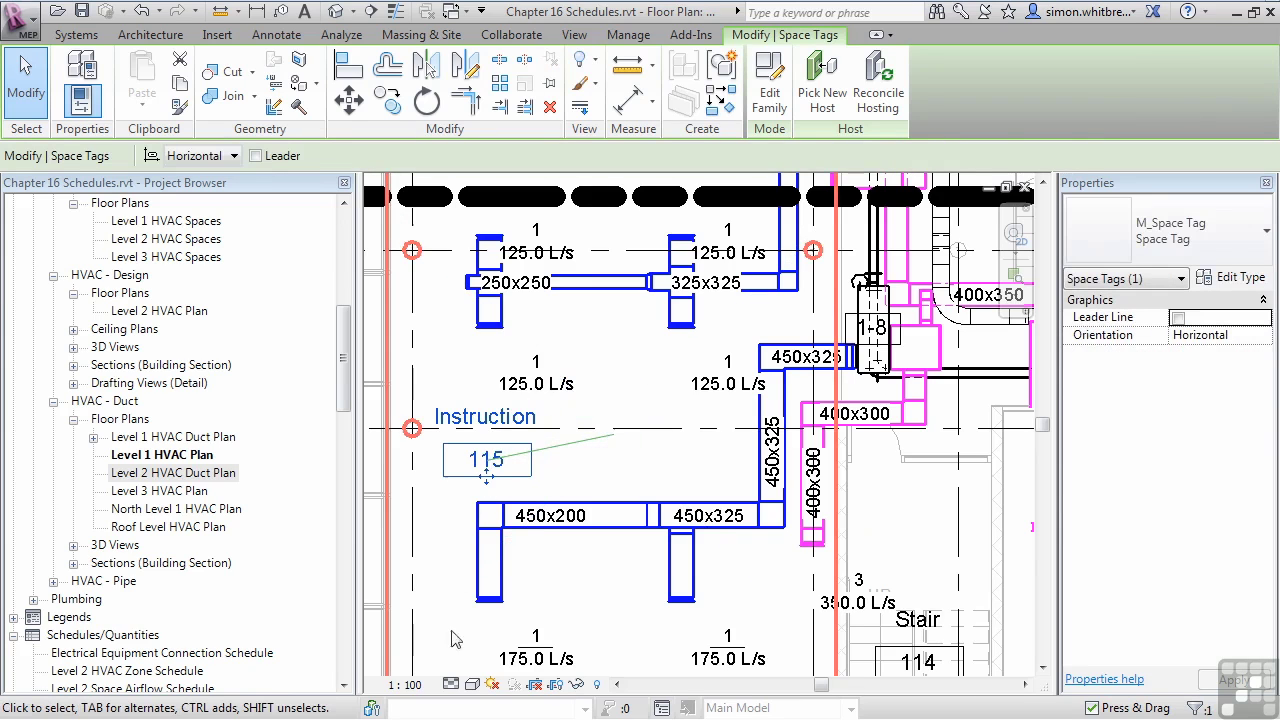
{"action": "left_click", "coordinate": [476, 632]}
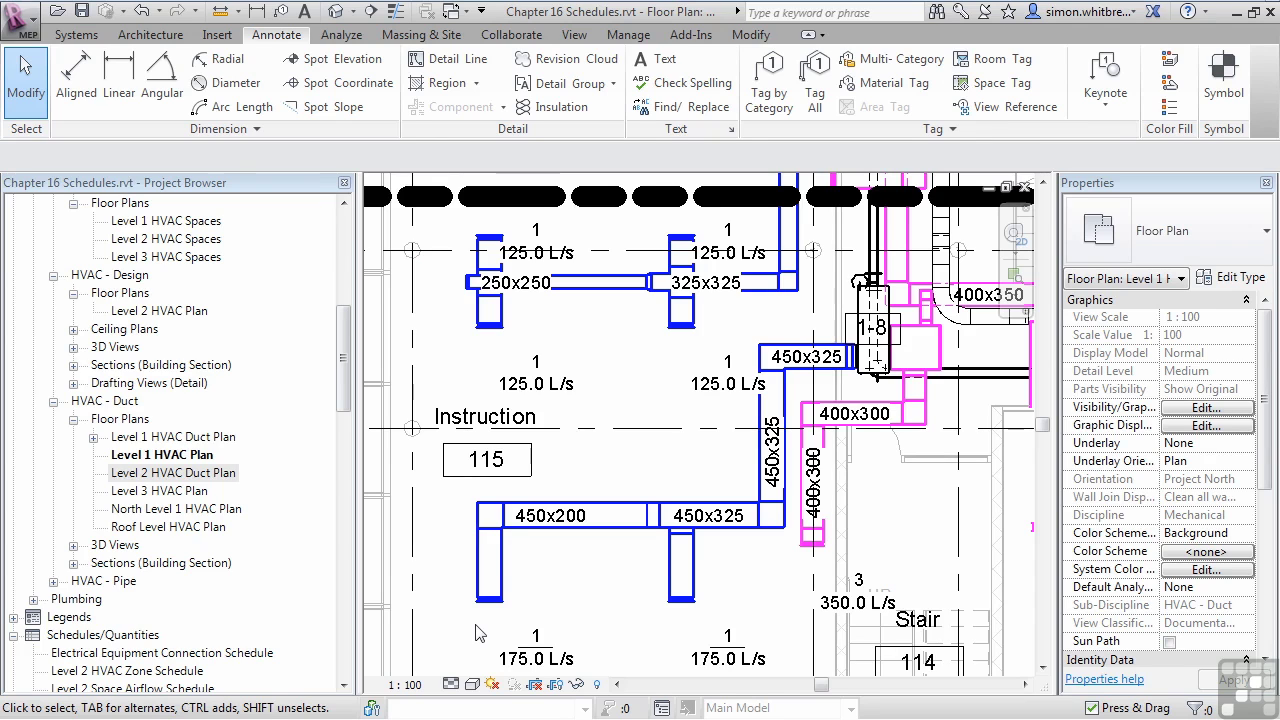
Start a new Schedule/Quantities view
{"action": "left_click", "coordinate": [568, 40]}
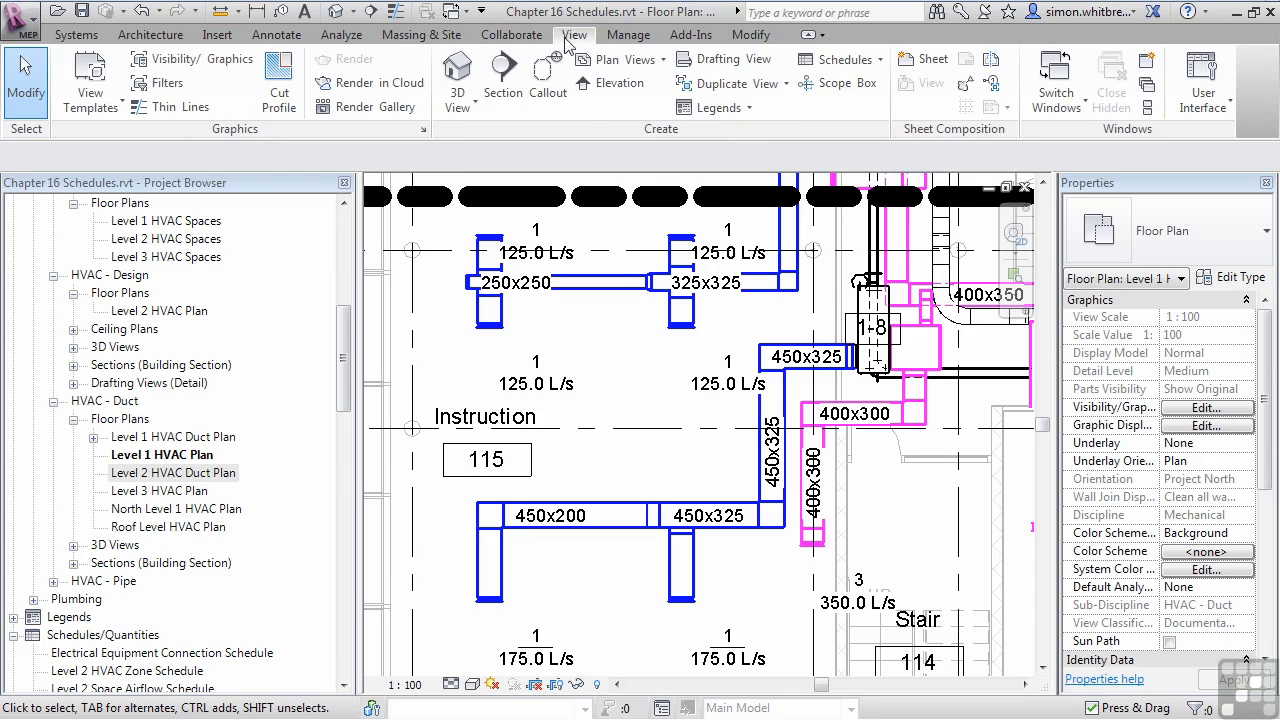
{"action": "left_click", "coordinate": [827, 62]}
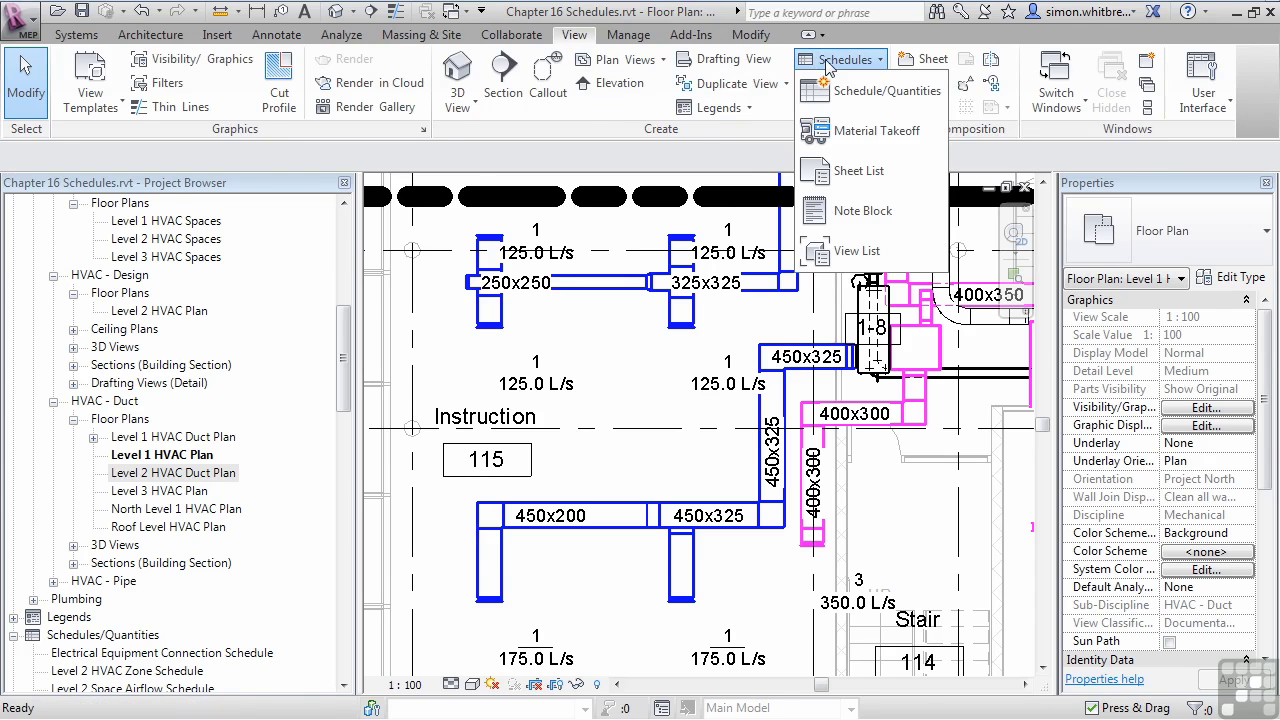
{"action": "left_click", "coordinate": [870, 93]}
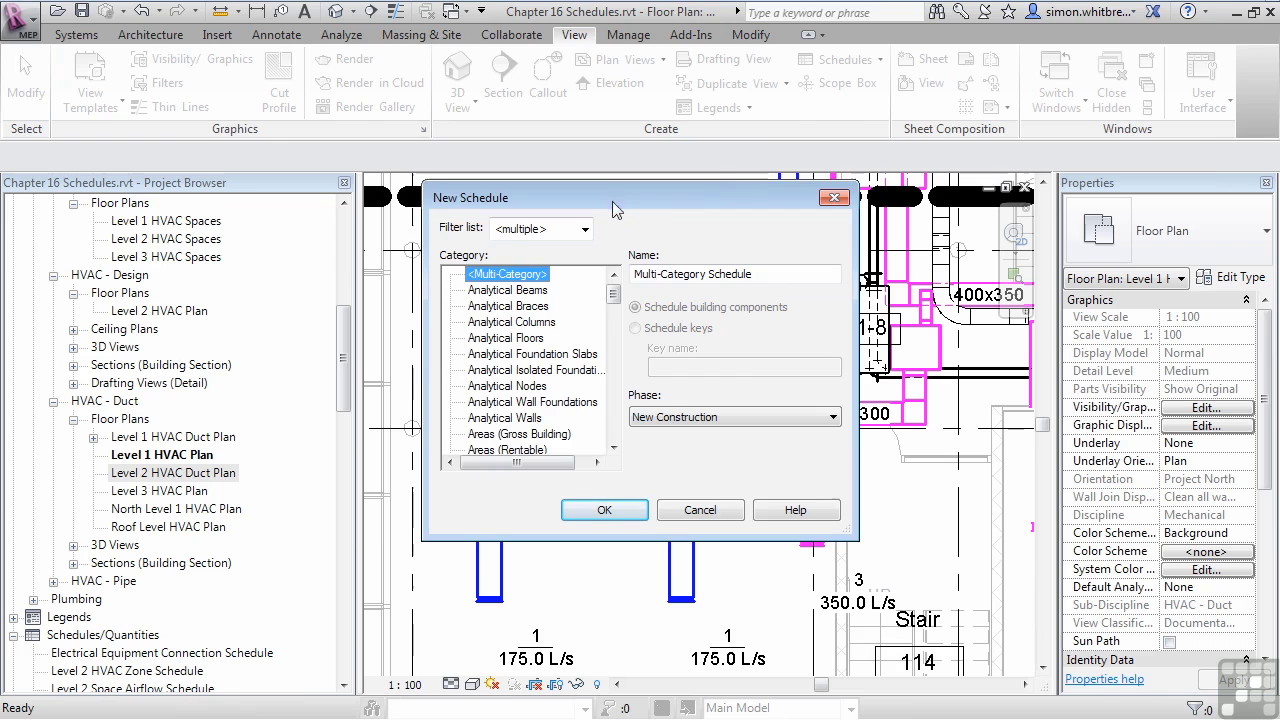
{"action": "left_click_drag", "start_coordinate": [613, 300], "coordinate": [617, 410]}
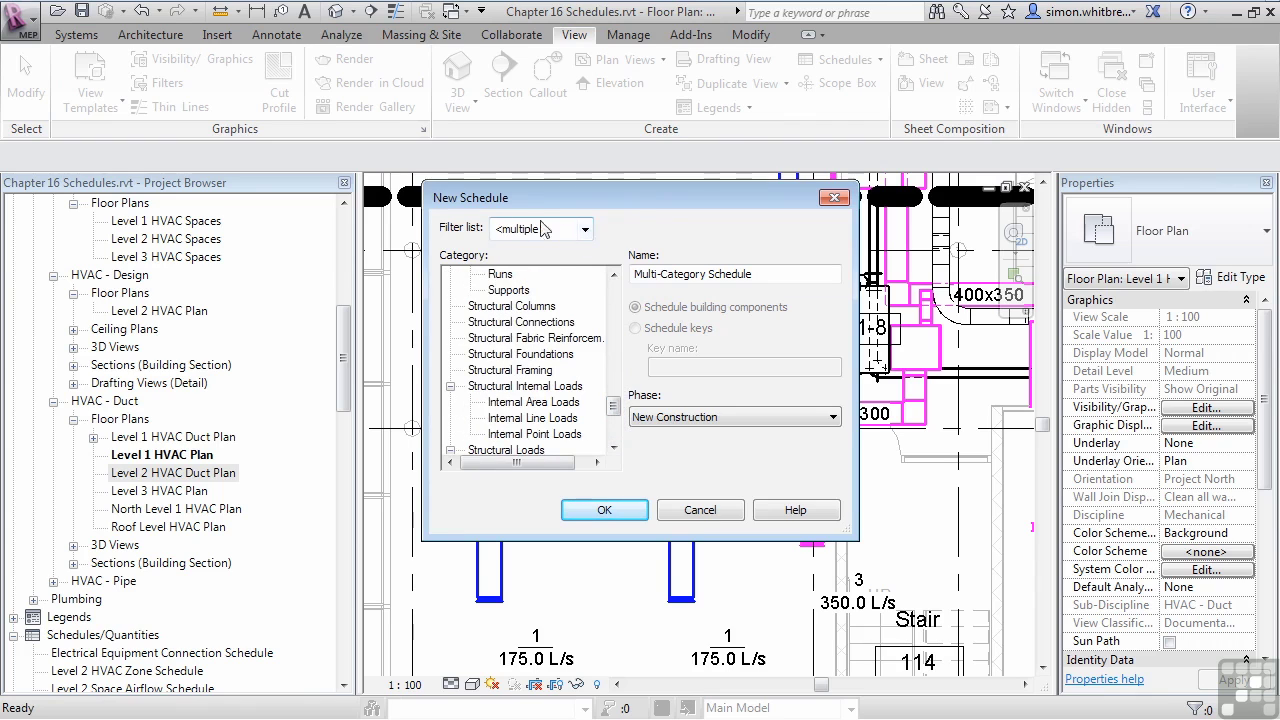
Filter categories to Mechanical only, choose Spaces and create the Space Schedule
{"action": "left_click", "coordinate": [585, 229]}
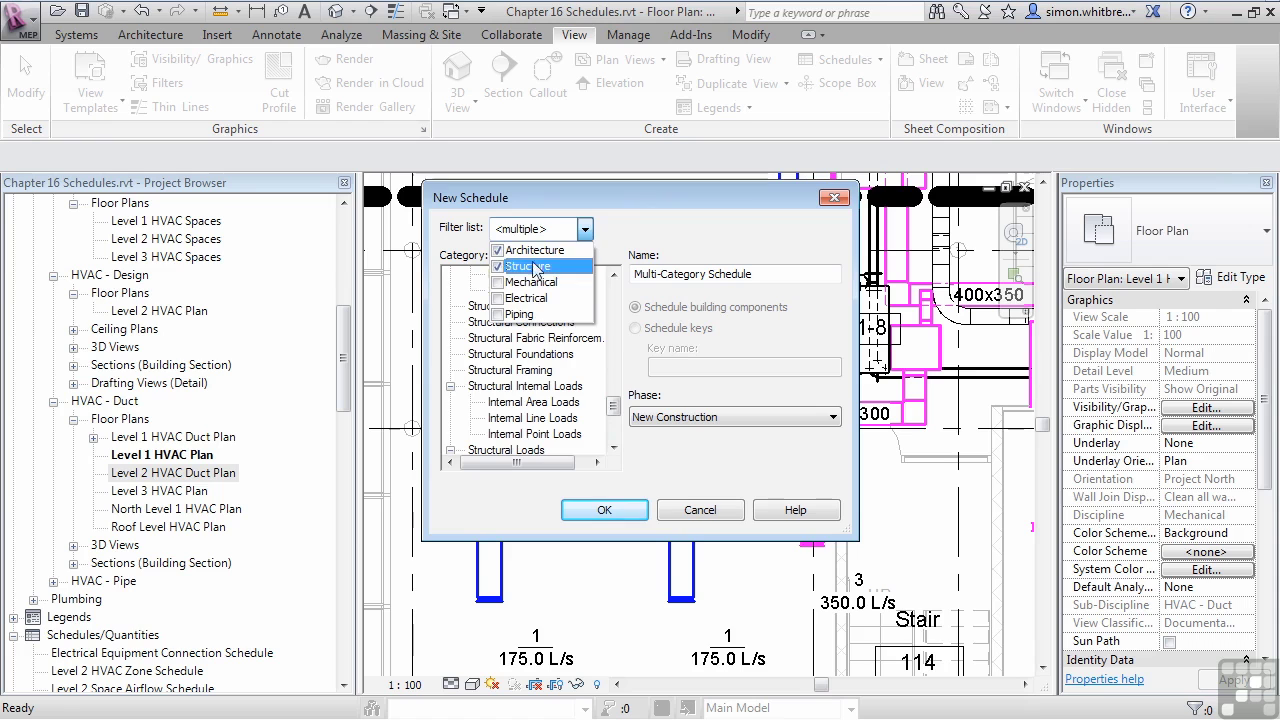
{"action": "left_click", "coordinate": [497, 282]}
{"action": "left_click", "coordinate": [497, 266]}
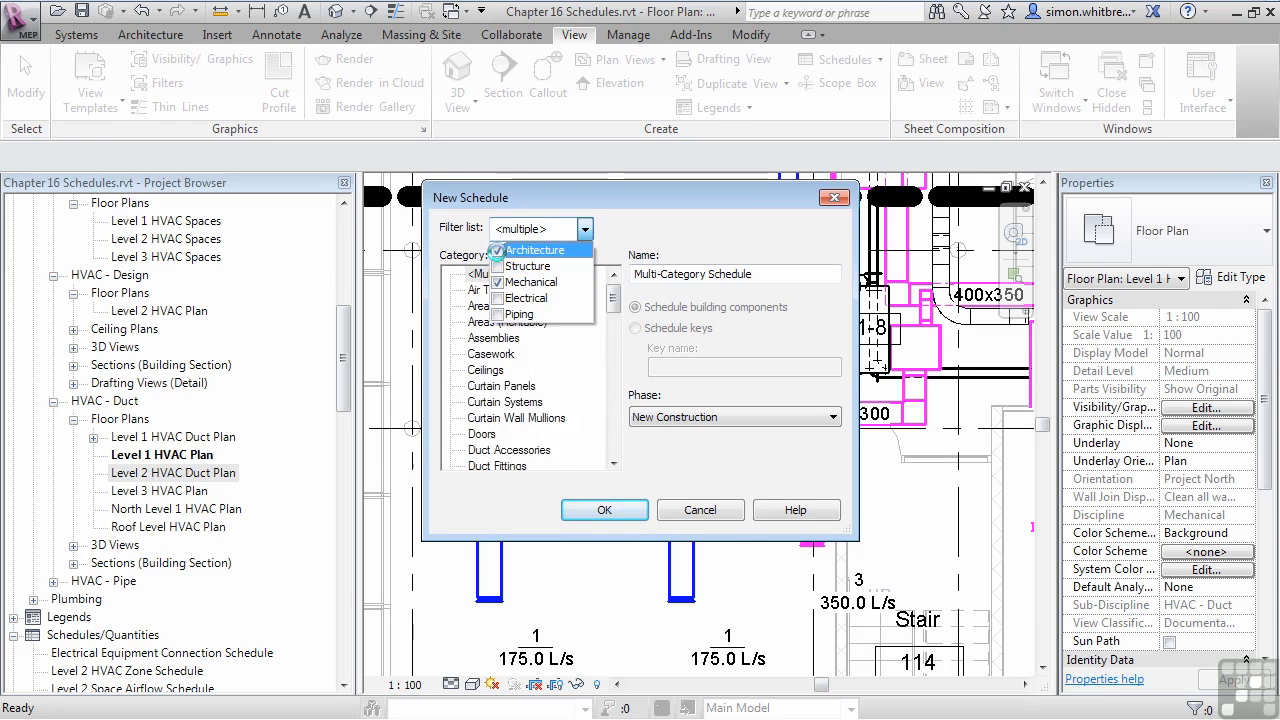
{"action": "left_click", "coordinate": [497, 250]}
{"action": "left_click", "coordinate": [612, 335]}
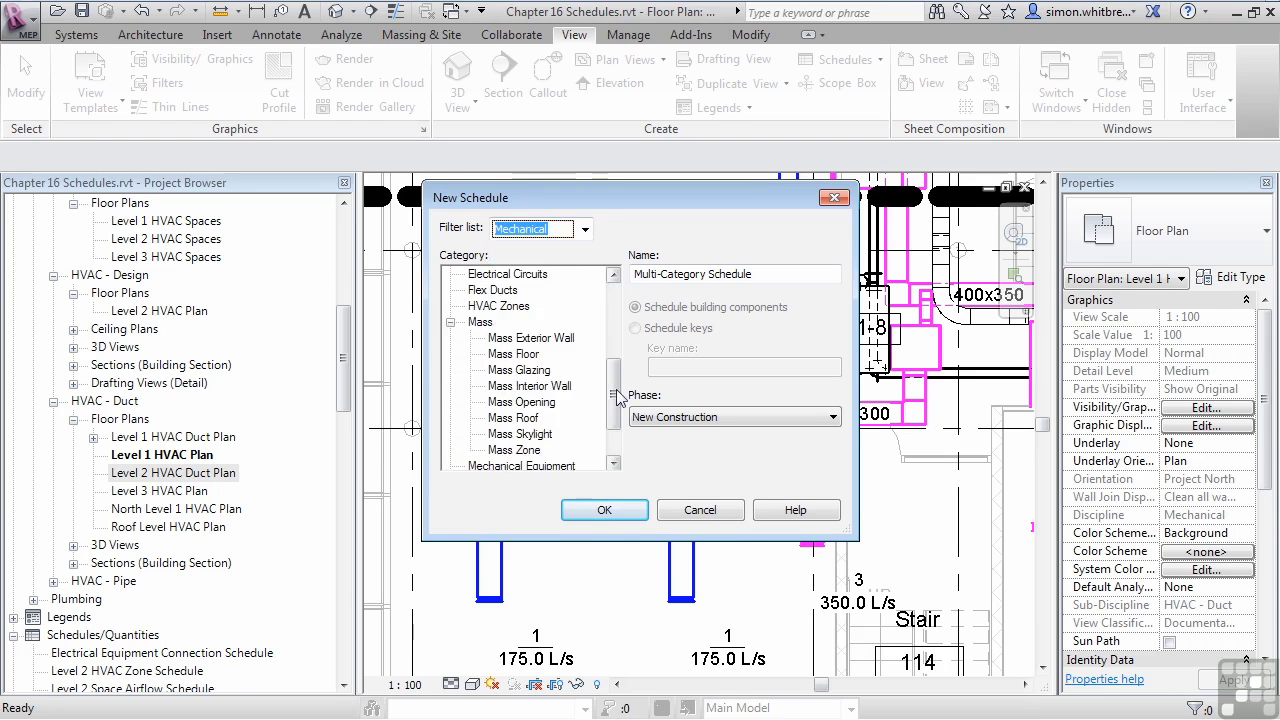
{"action": "left_click_drag", "start_coordinate": [617, 398], "coordinate": [617, 428]}
{"action": "left_click", "coordinate": [484, 451]}
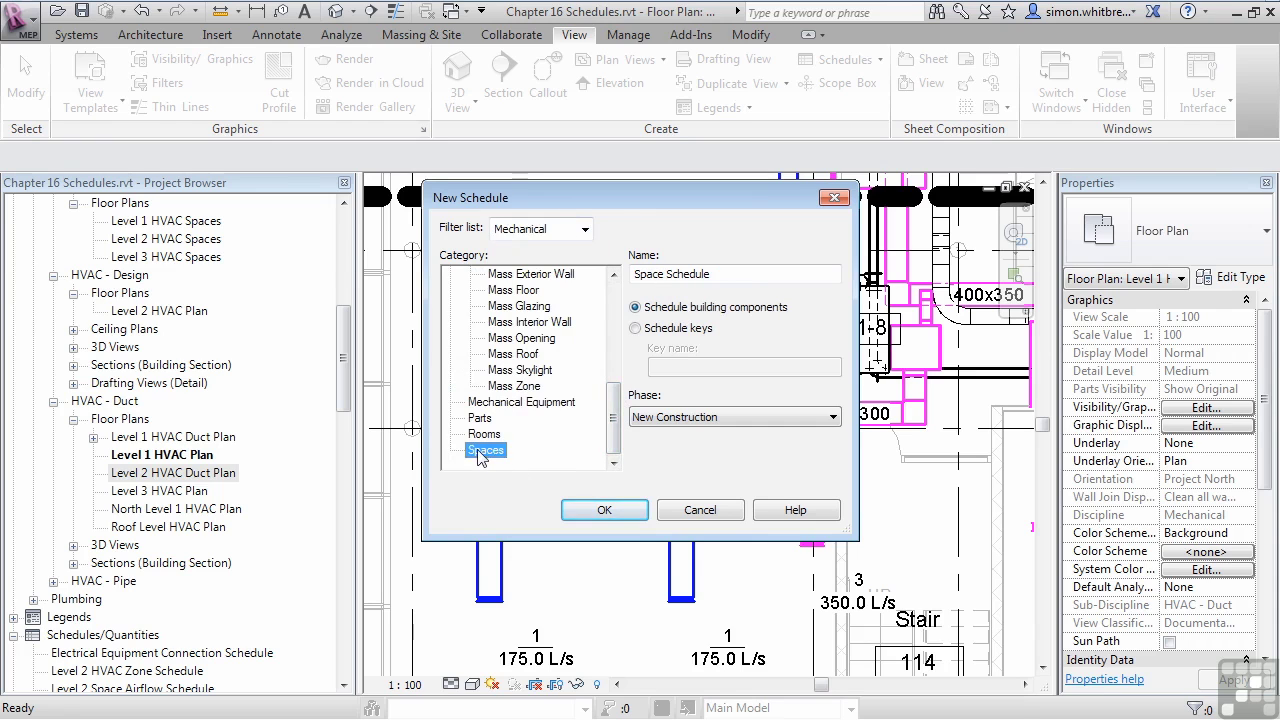
{"action": "left_click", "coordinate": [600, 511]}
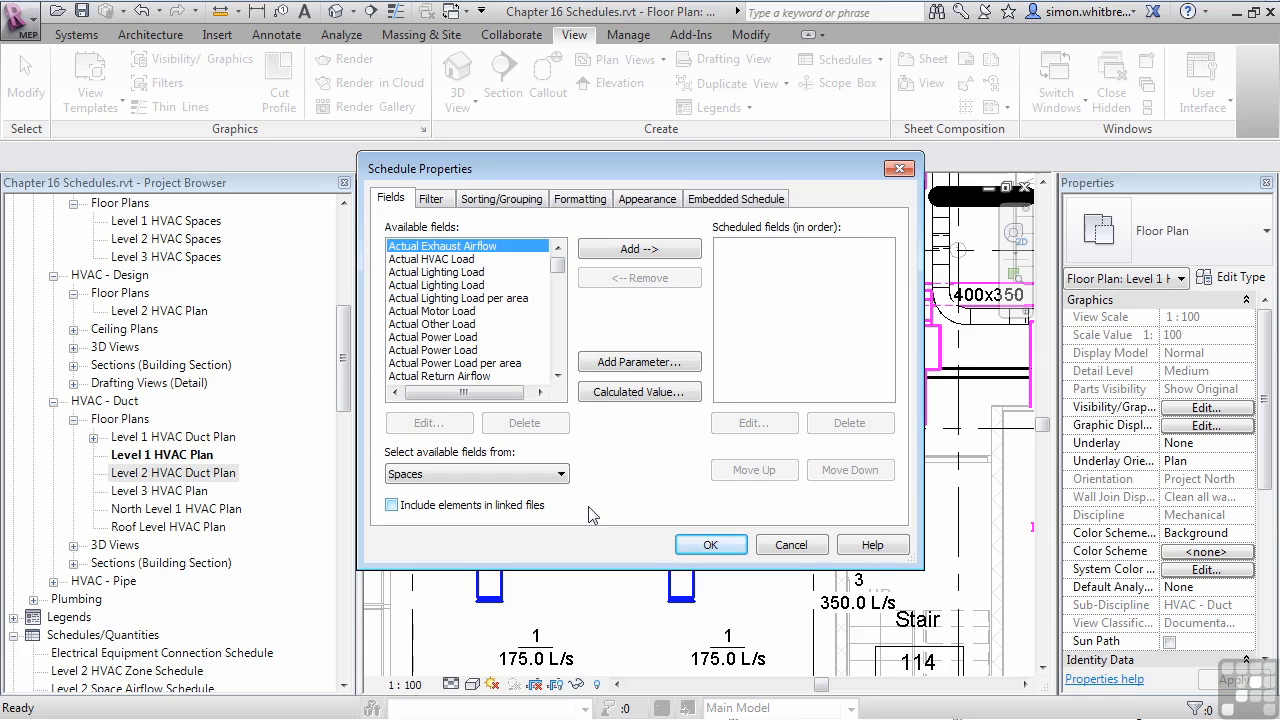
Add Level, Number, Name, Calculated Supply Airflow and Actual Supply Airflow as schedule fields
{"action": "left_click_drag", "start_coordinate": [557, 267], "coordinate": [557, 318]}
{"action": "left_click", "coordinate": [403, 311]}
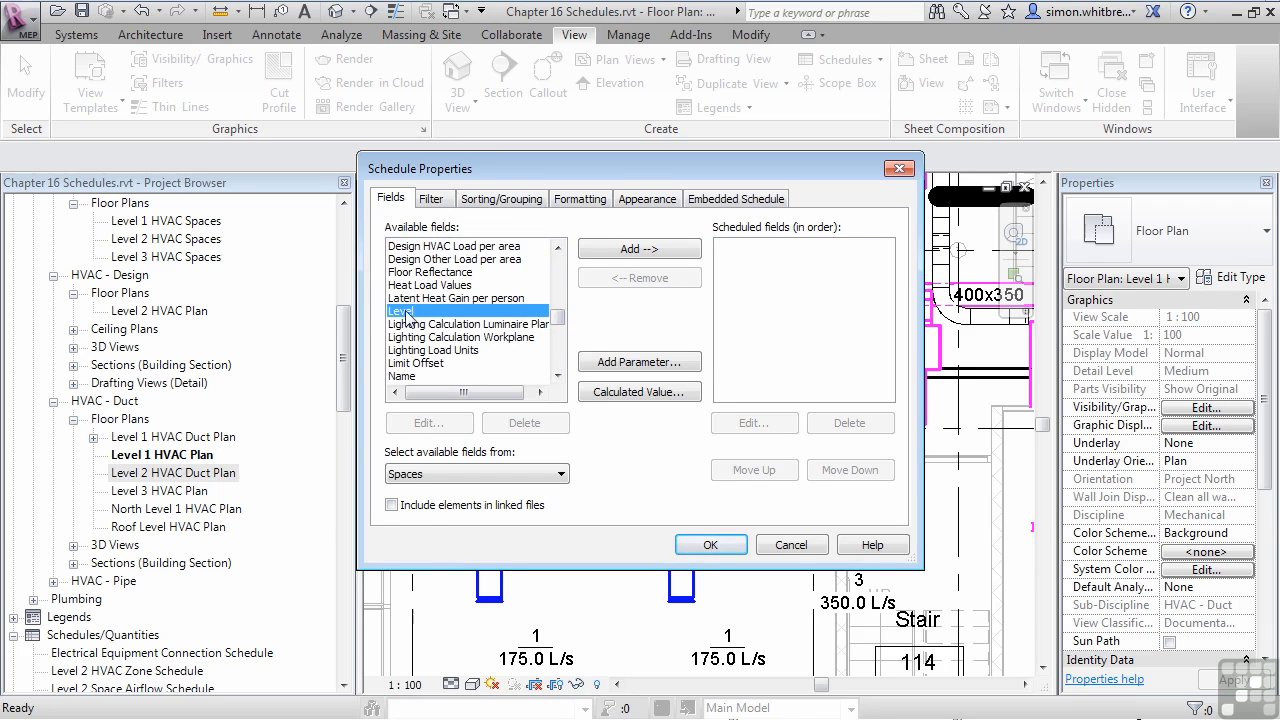
{"action": "left_click", "coordinate": [622, 252]}
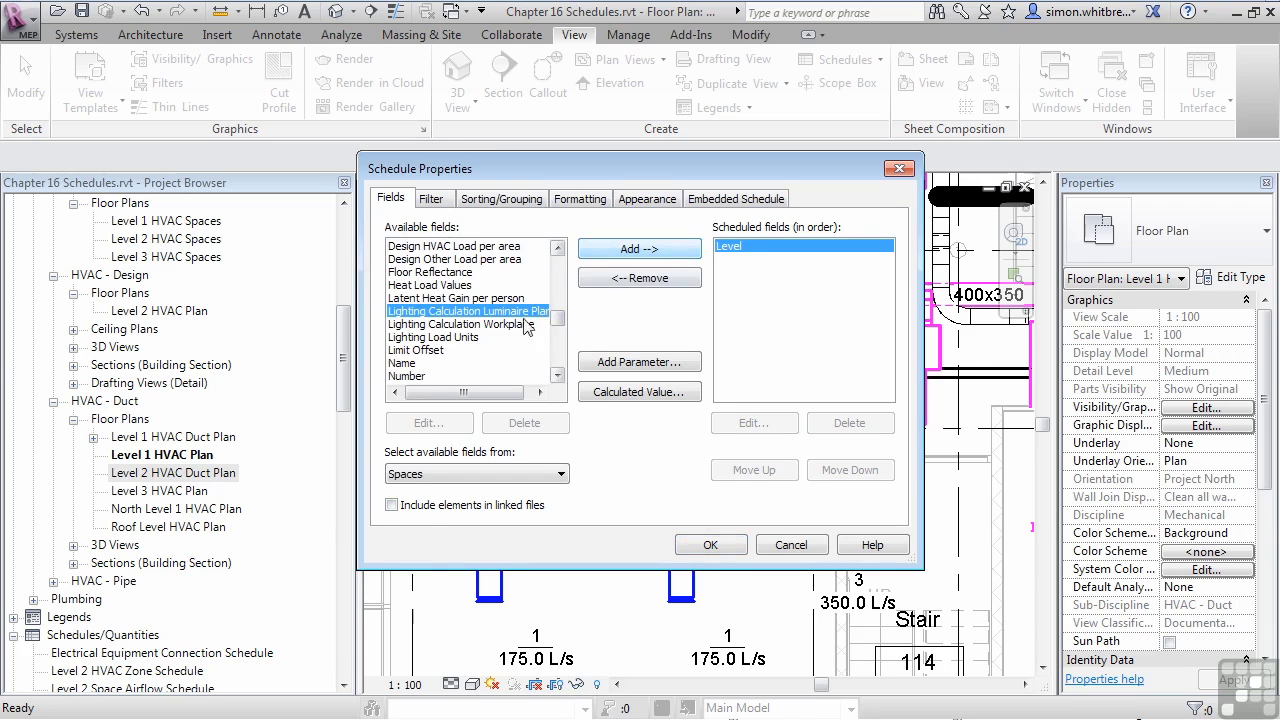
{"action": "left_click", "coordinate": [424, 376]}
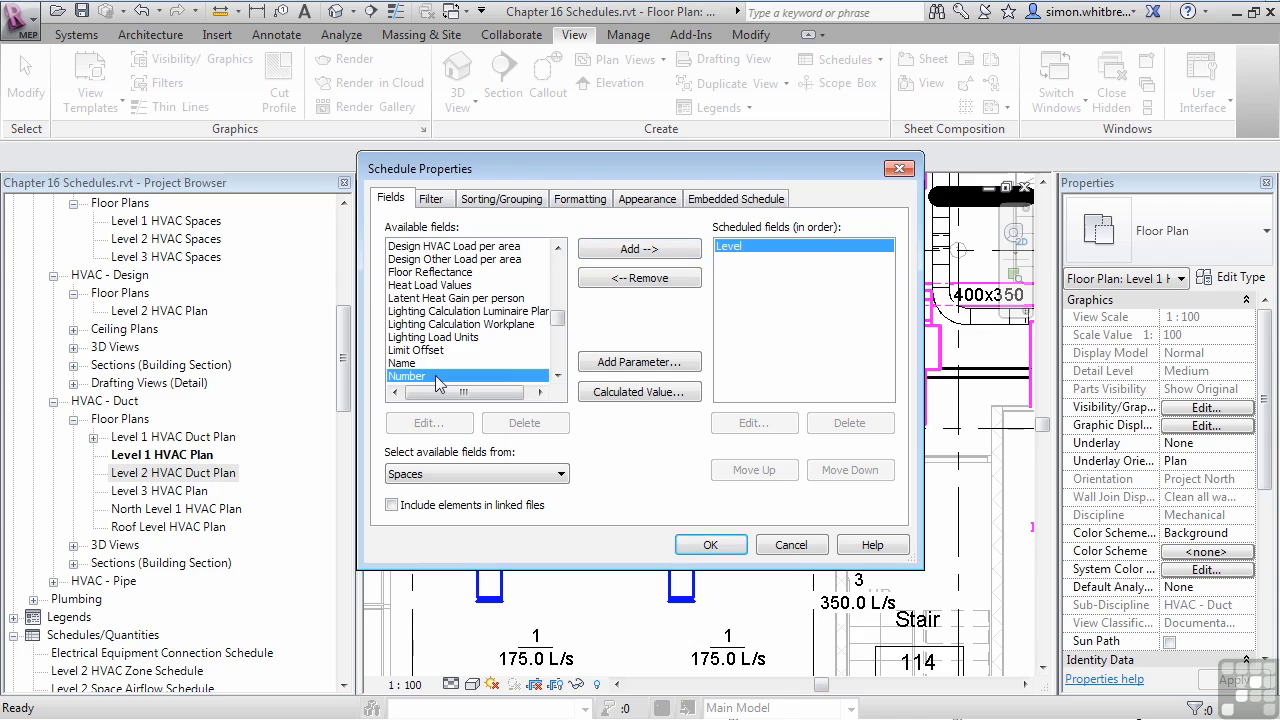
{"action": "double_click", "coordinate": [436, 378]}
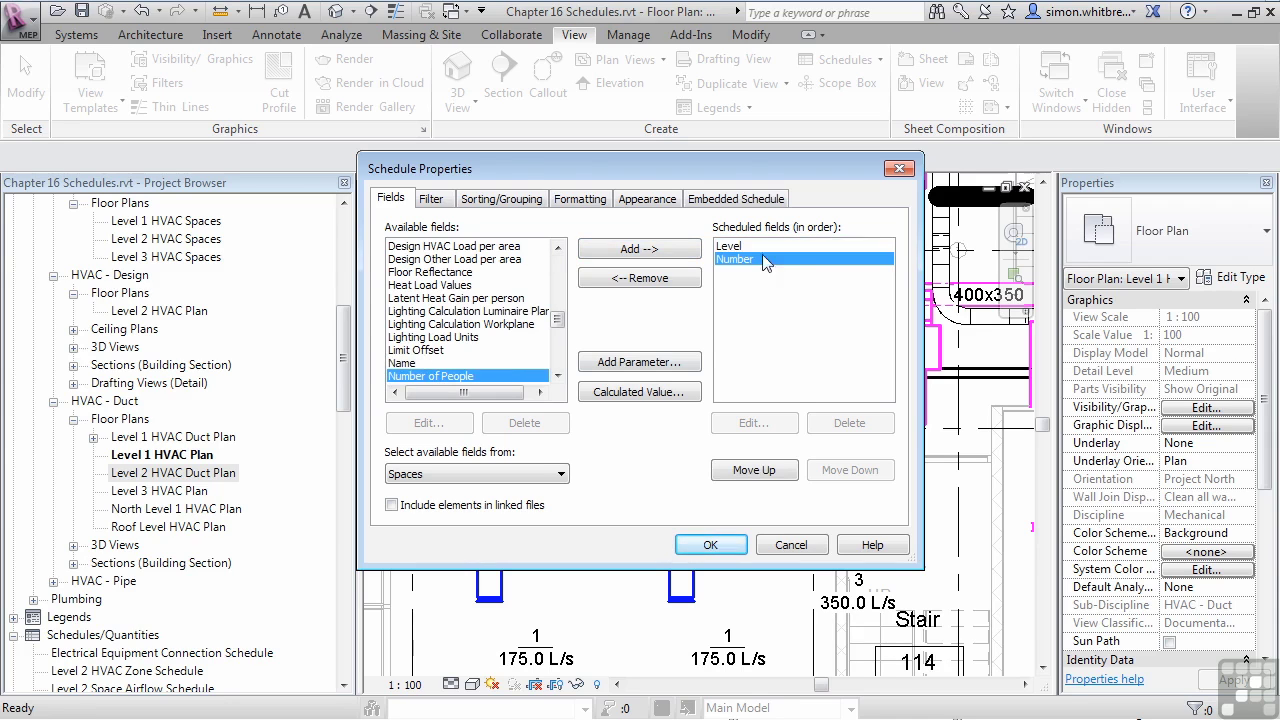
{"action": "double_click", "coordinate": [404, 365]}
{"action": "scroll", "coordinate": [420, 360], "scroll_direction": "up", "scroll_amount": 6}
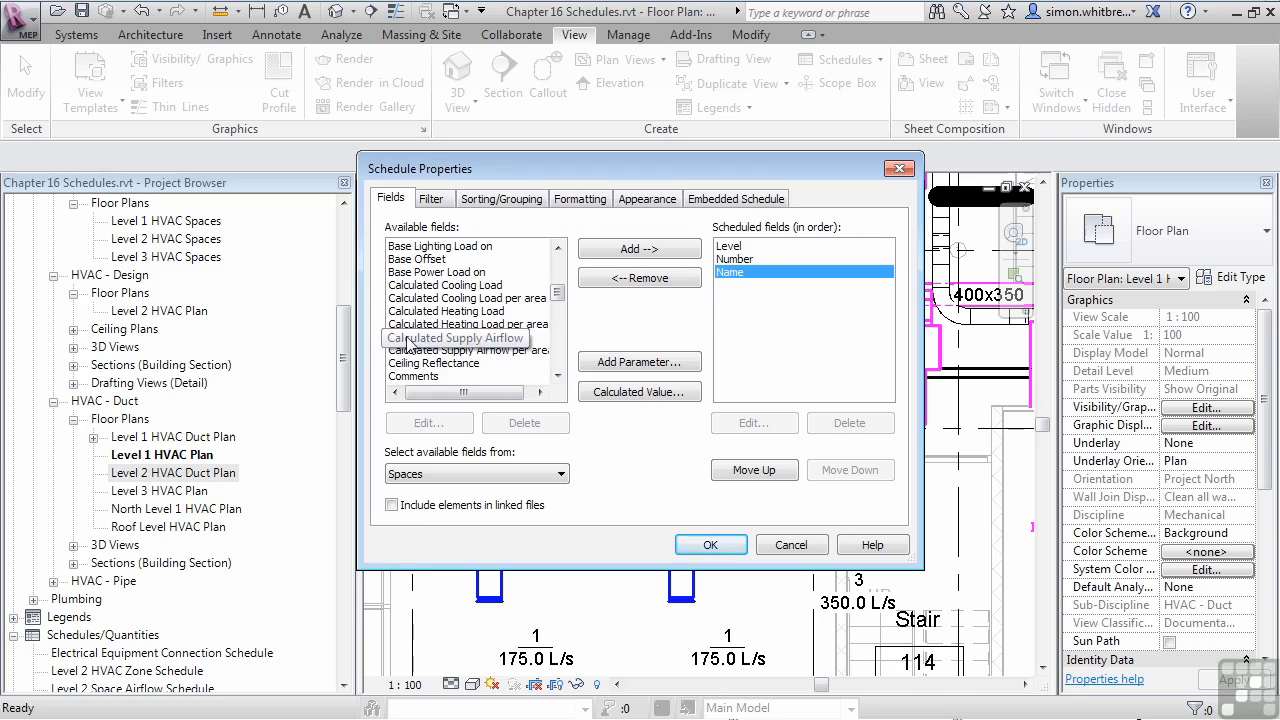
{"action": "double_click", "coordinate": [408, 338]}
{"action": "scroll", "coordinate": [408, 342], "scroll_direction": "up", "scroll_amount": 4}
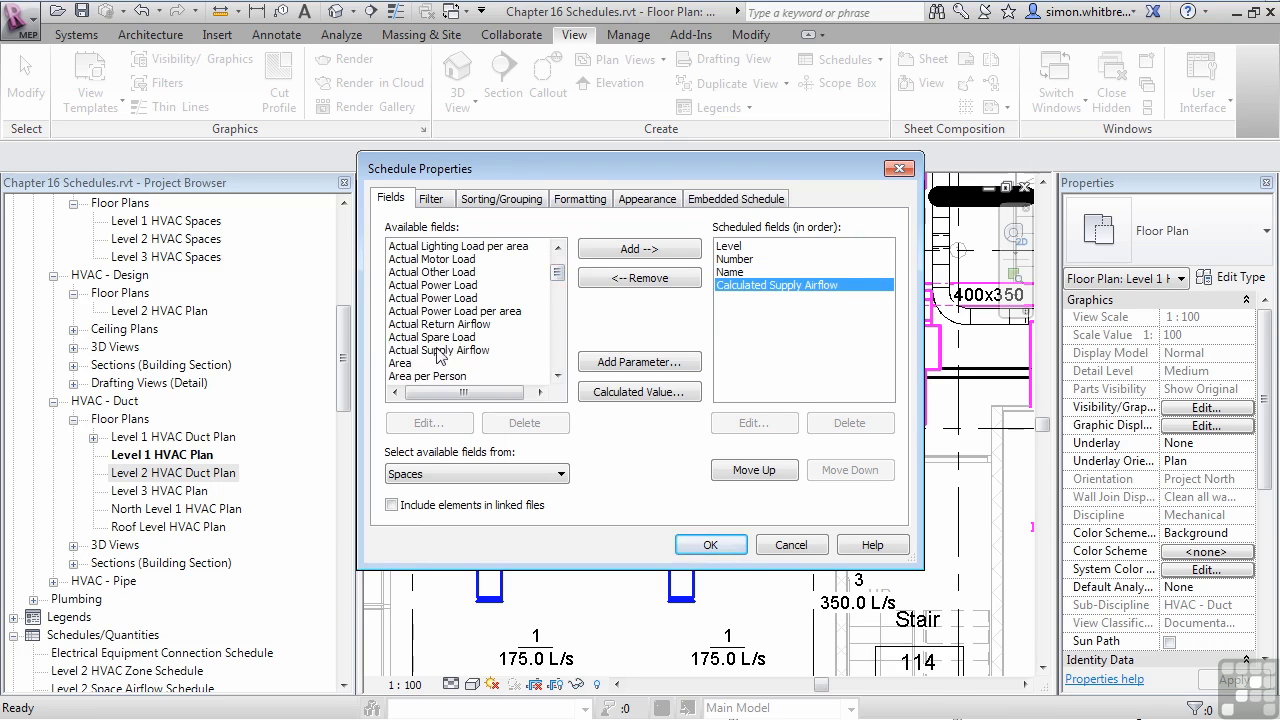
{"action": "double_click", "coordinate": [440, 350]}
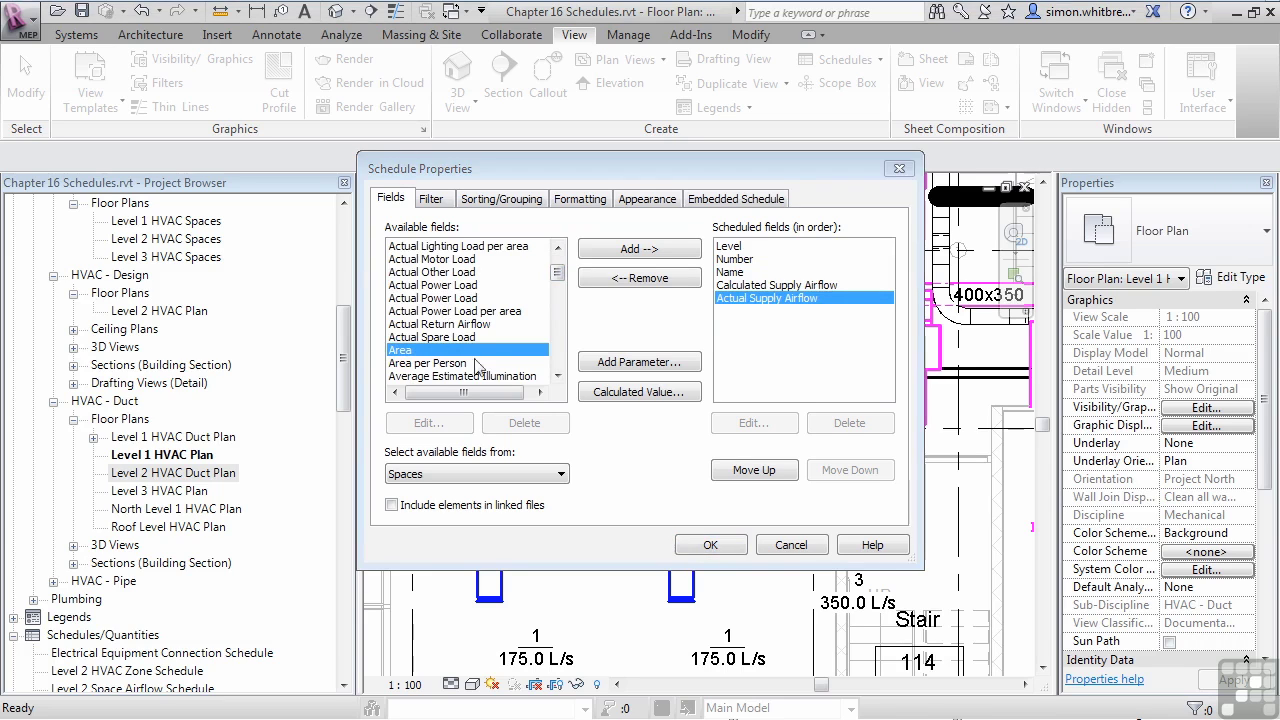
{"action": "left_click", "coordinate": [613, 397]}
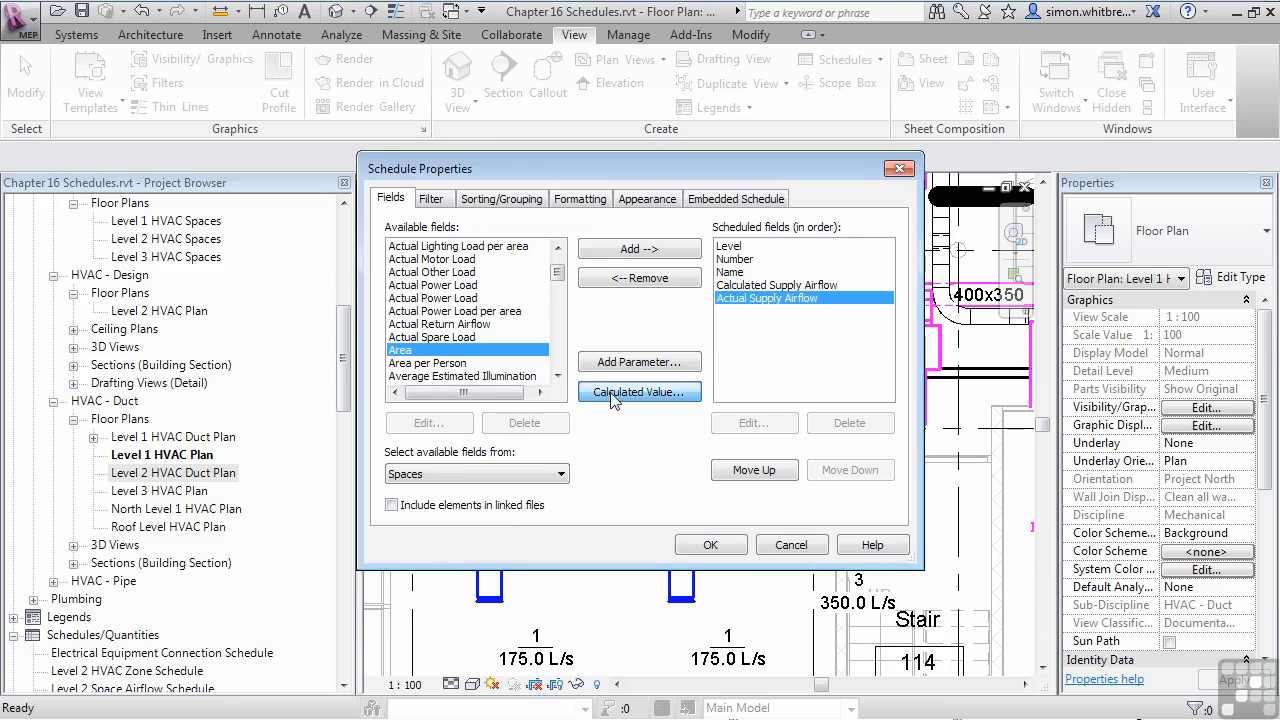
Name the calculated field Airflow Delta with discipline HVAC and type Air Flow
{"action": "left_click_drag", "start_coordinate": [617, 251], "coordinate": [630, 353]}
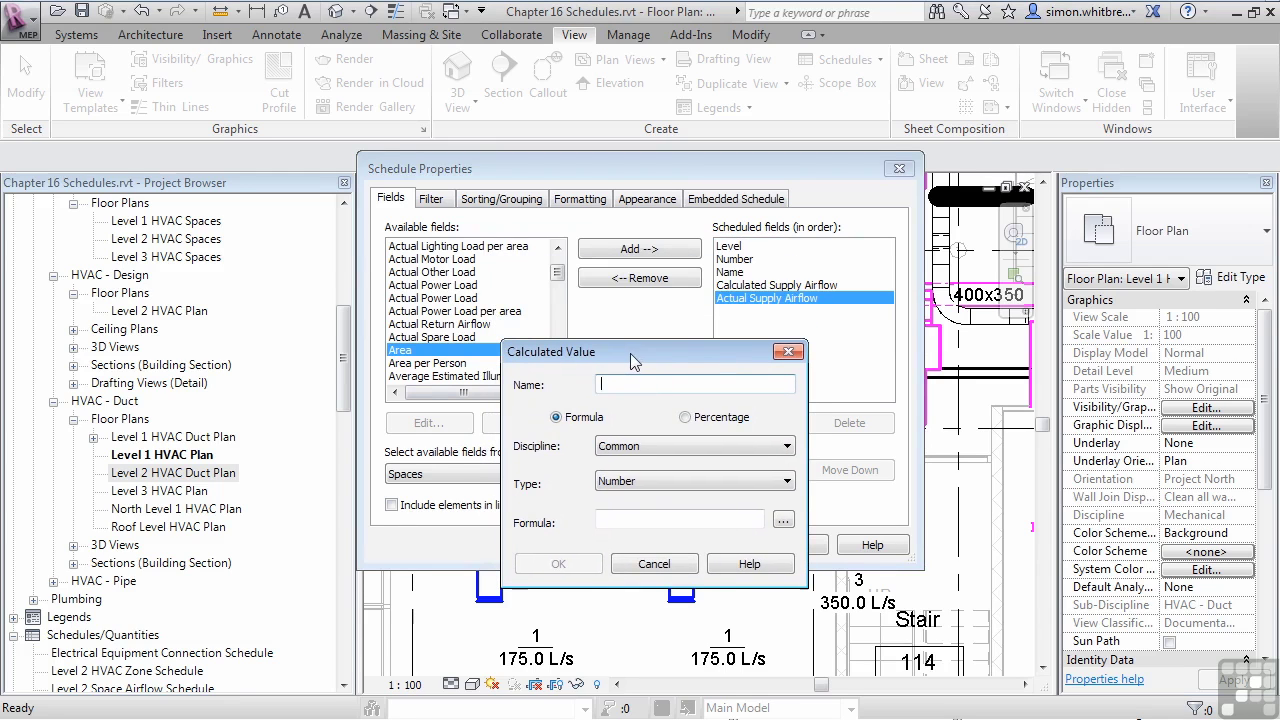
{"action": "type", "text": "Airflow Delta"}
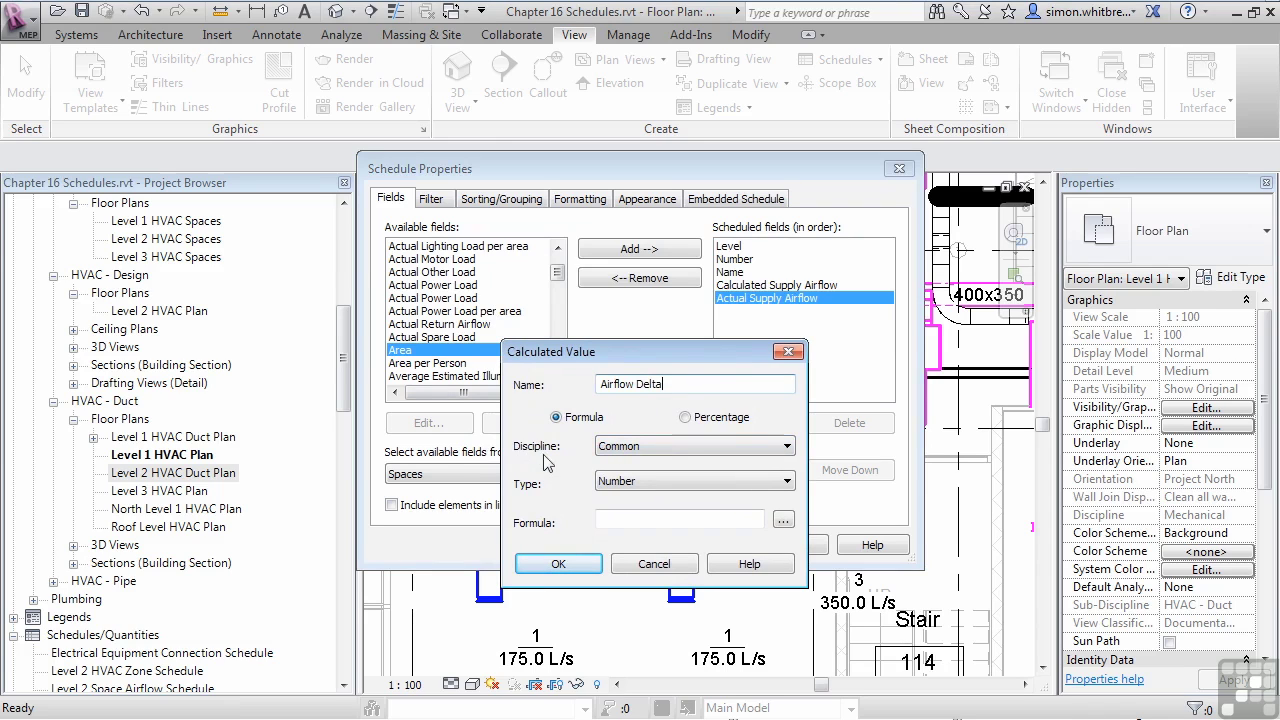
{"action": "left_click", "coordinate": [665, 446]}
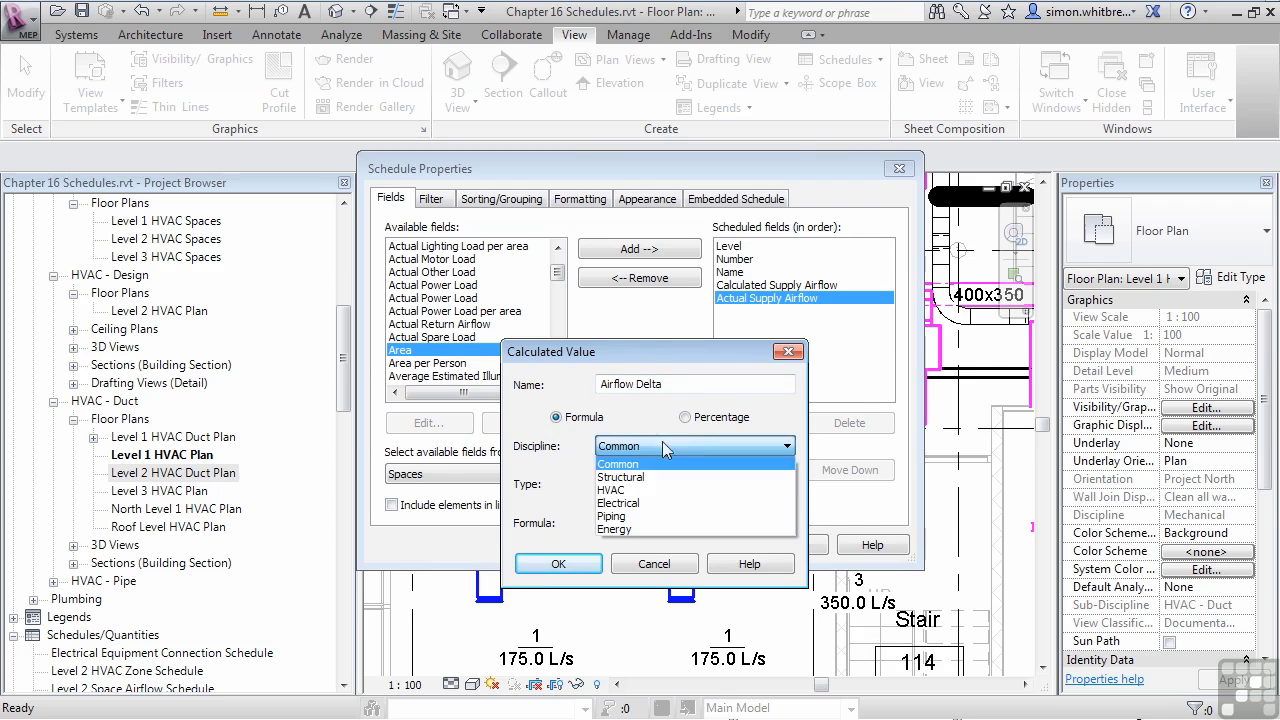
{"action": "left_click", "coordinate": [625, 495]}
{"action": "left_click", "coordinate": [640, 482]}
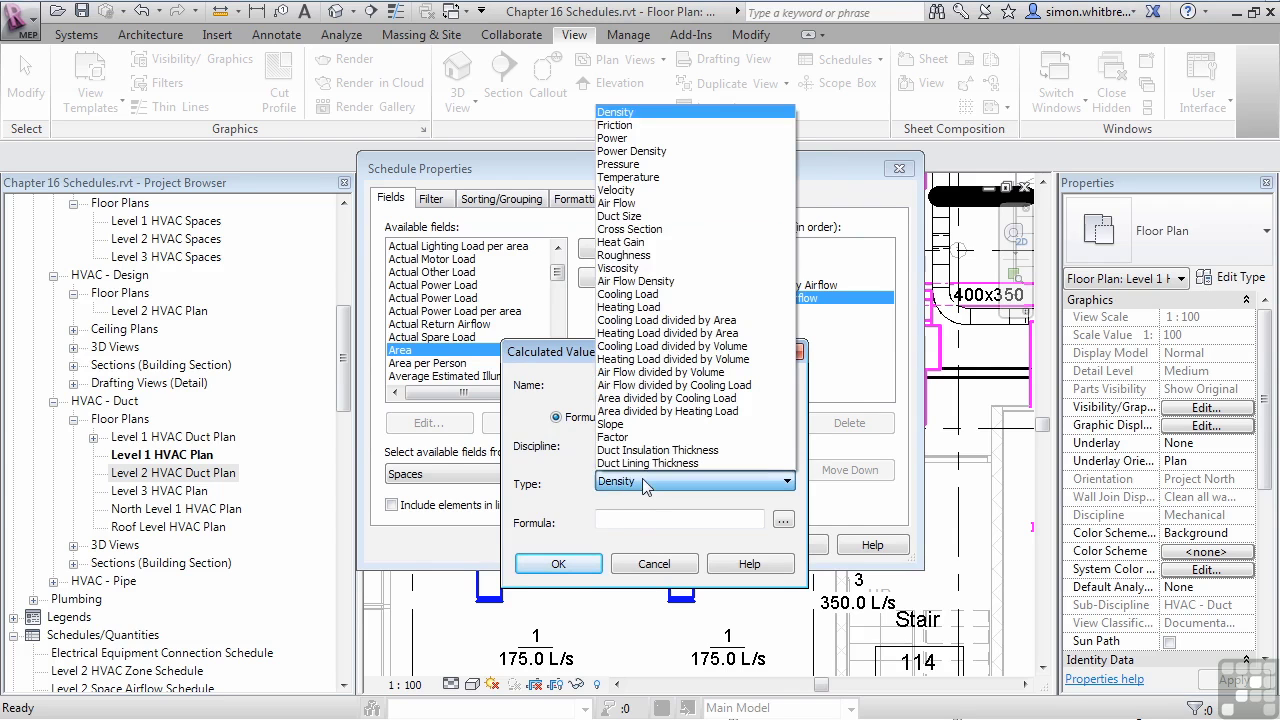
{"action": "left_click", "coordinate": [628, 203]}
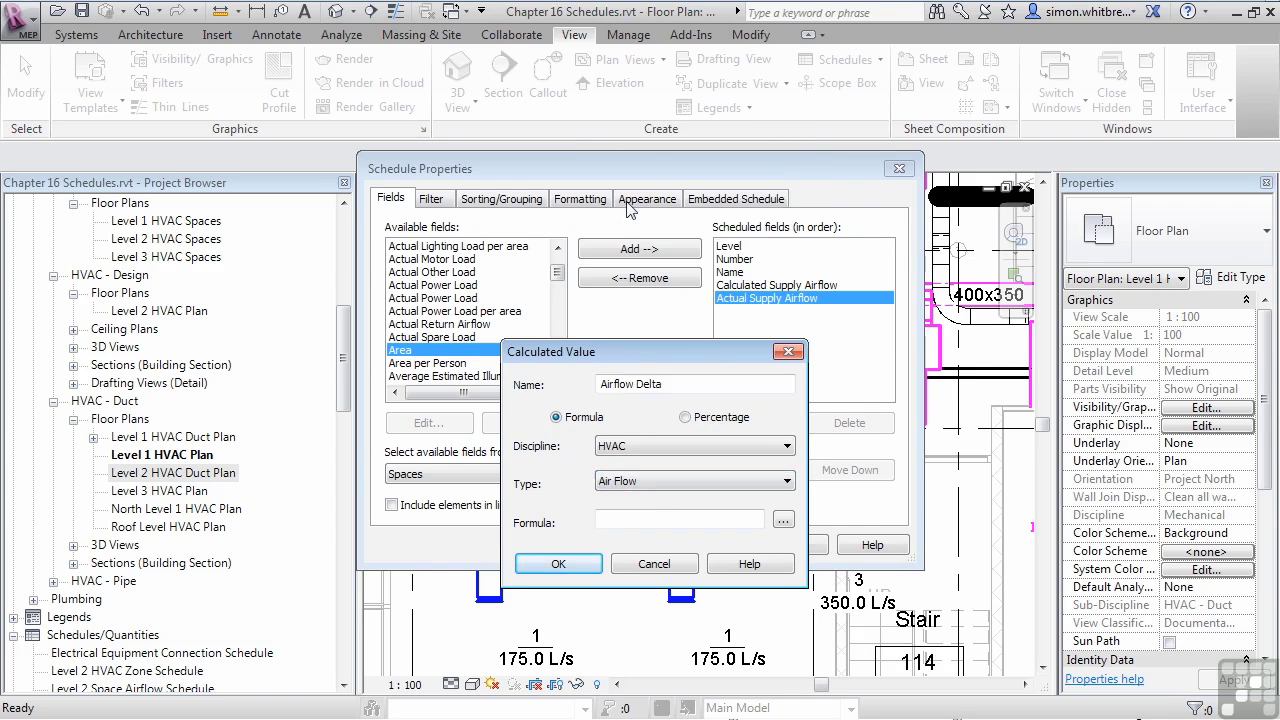
Set the formula to Actual Supply Airflow - Calculated Supply Airflow and confirm
{"action": "left_click", "coordinate": [783, 521]}
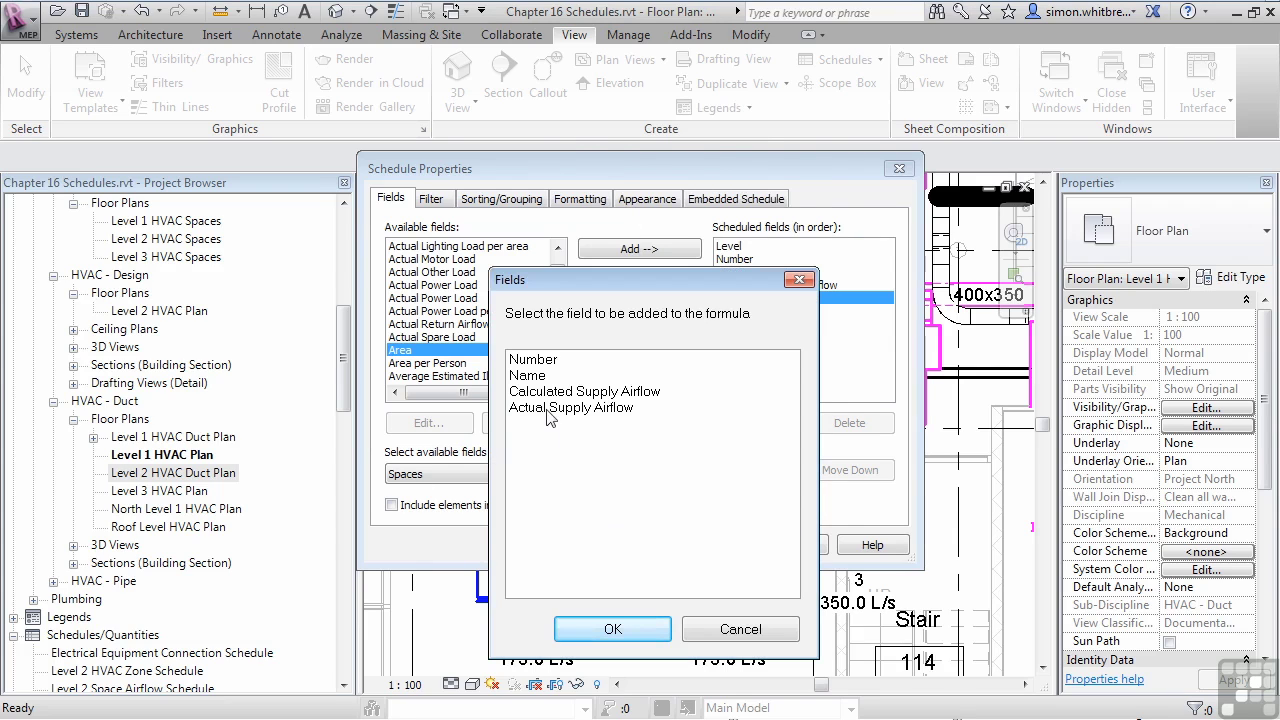
{"action": "left_click", "coordinate": [548, 409]}
{"action": "left_click", "coordinate": [598, 628]}
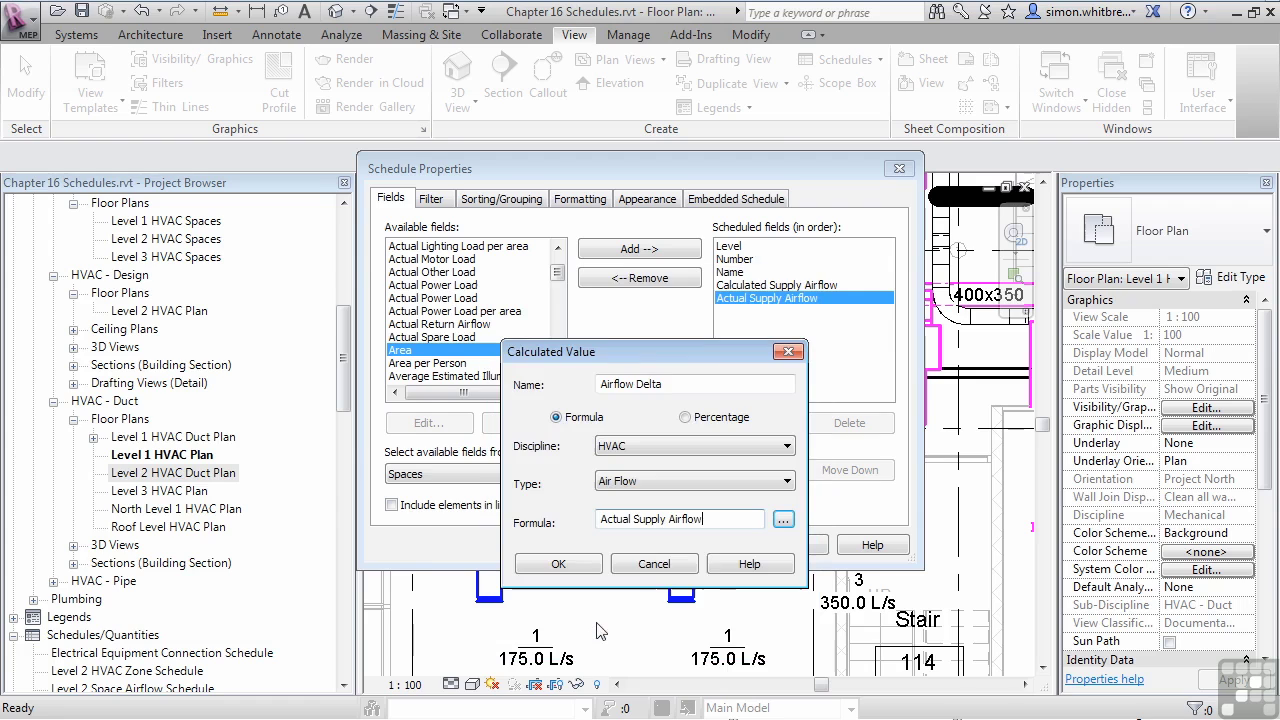
{"action": "left_click", "coordinate": [782, 519]}
{"action": "left_click", "coordinate": [522, 397]}
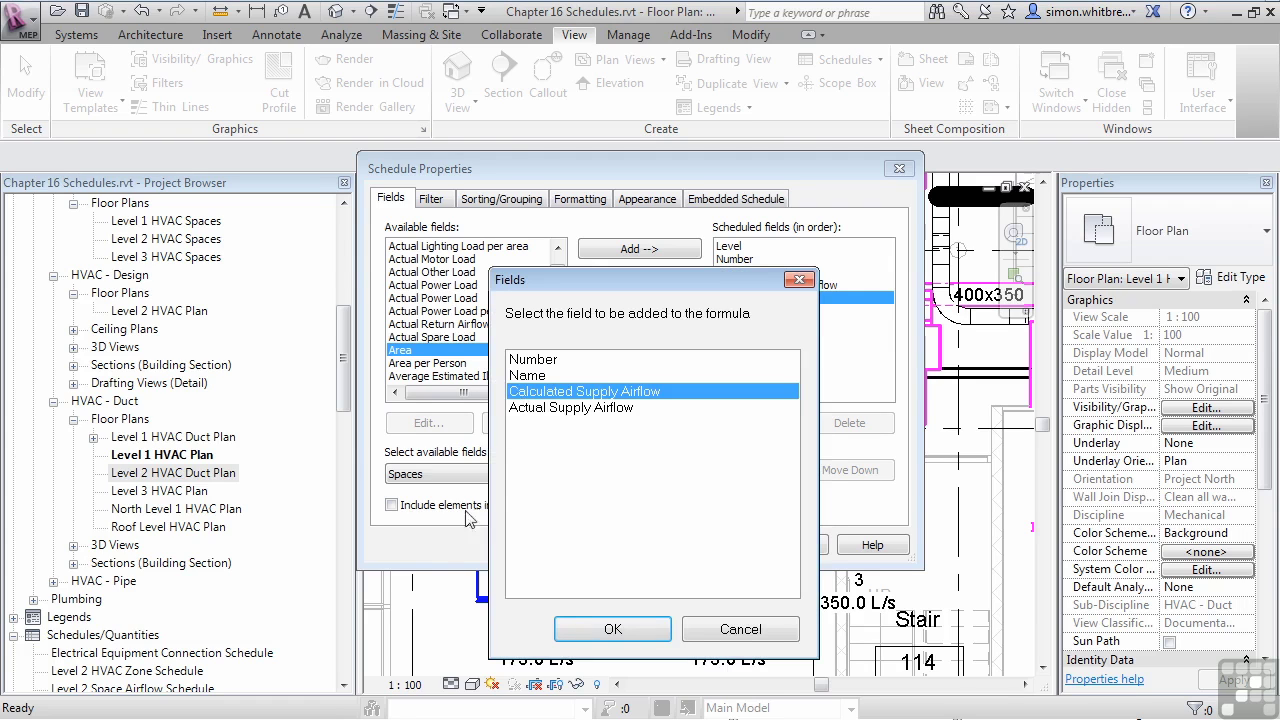
{"action": "left_click", "coordinate": [590, 628]}
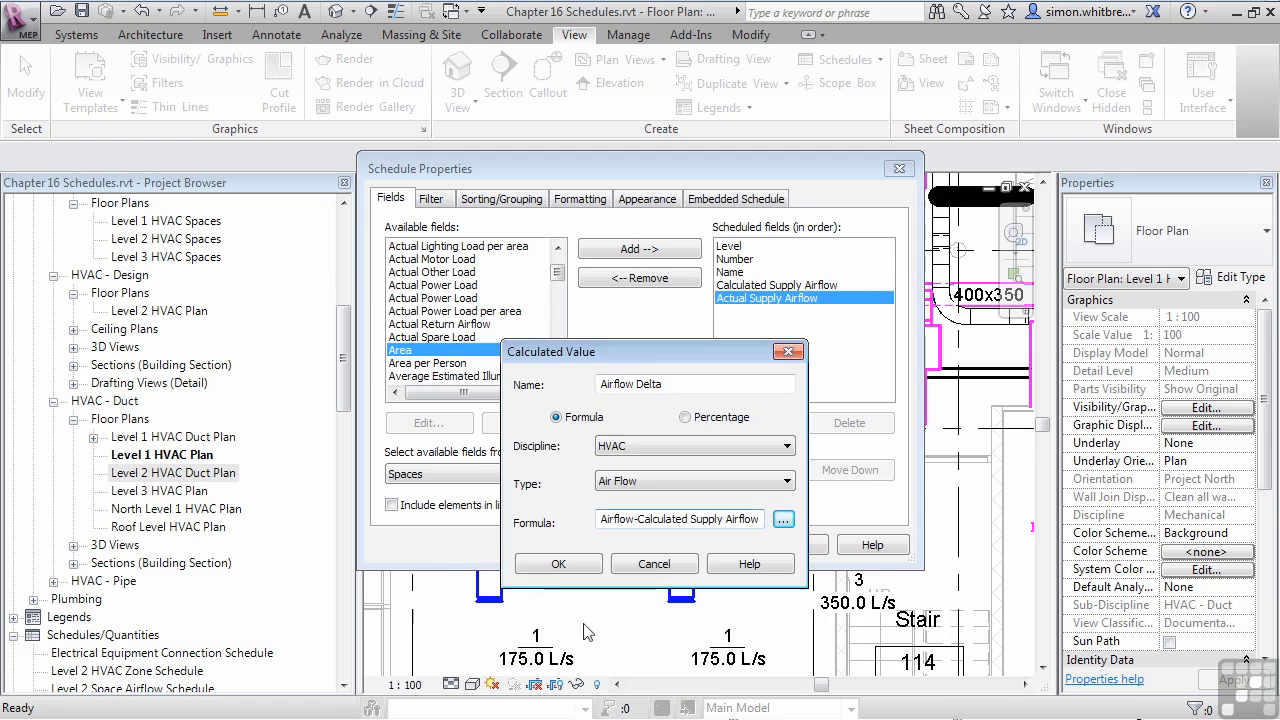
{"action": "left_click", "coordinate": [553, 568]}
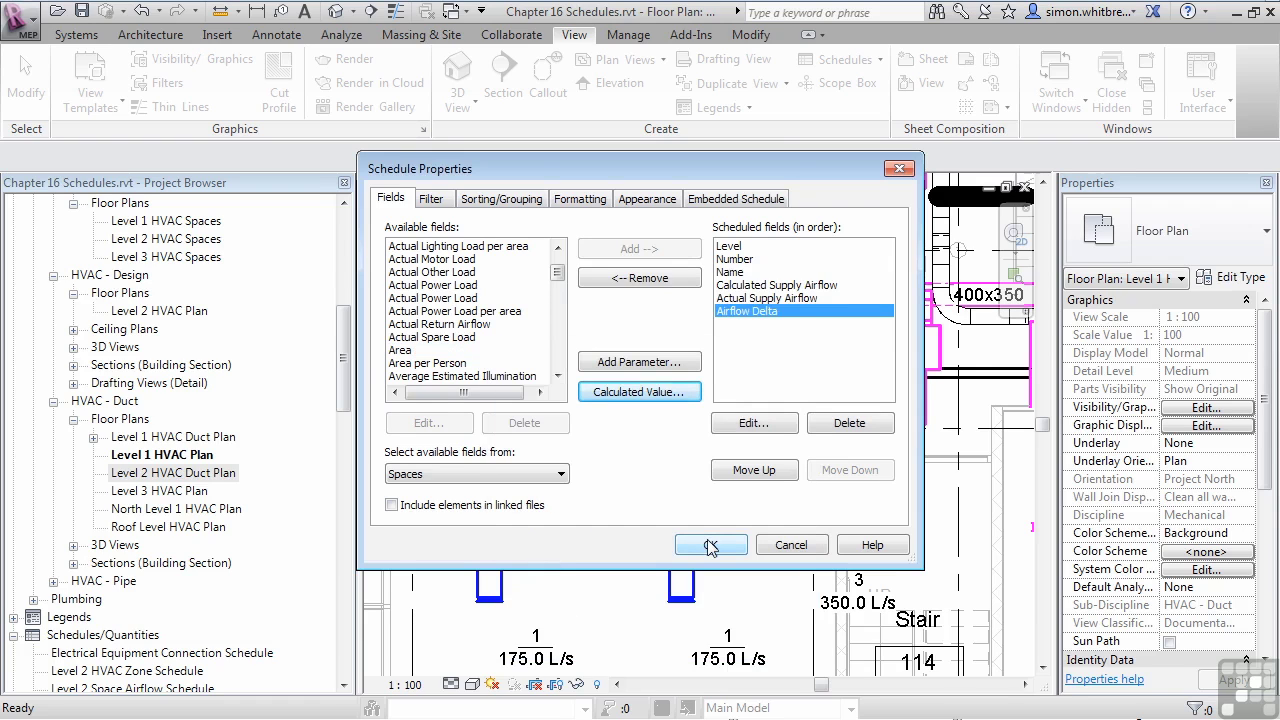
Open the Space Schedule and autofit the Calculated and Actual Supply Airflow columns
{"action": "left_click", "coordinate": [710, 545]}
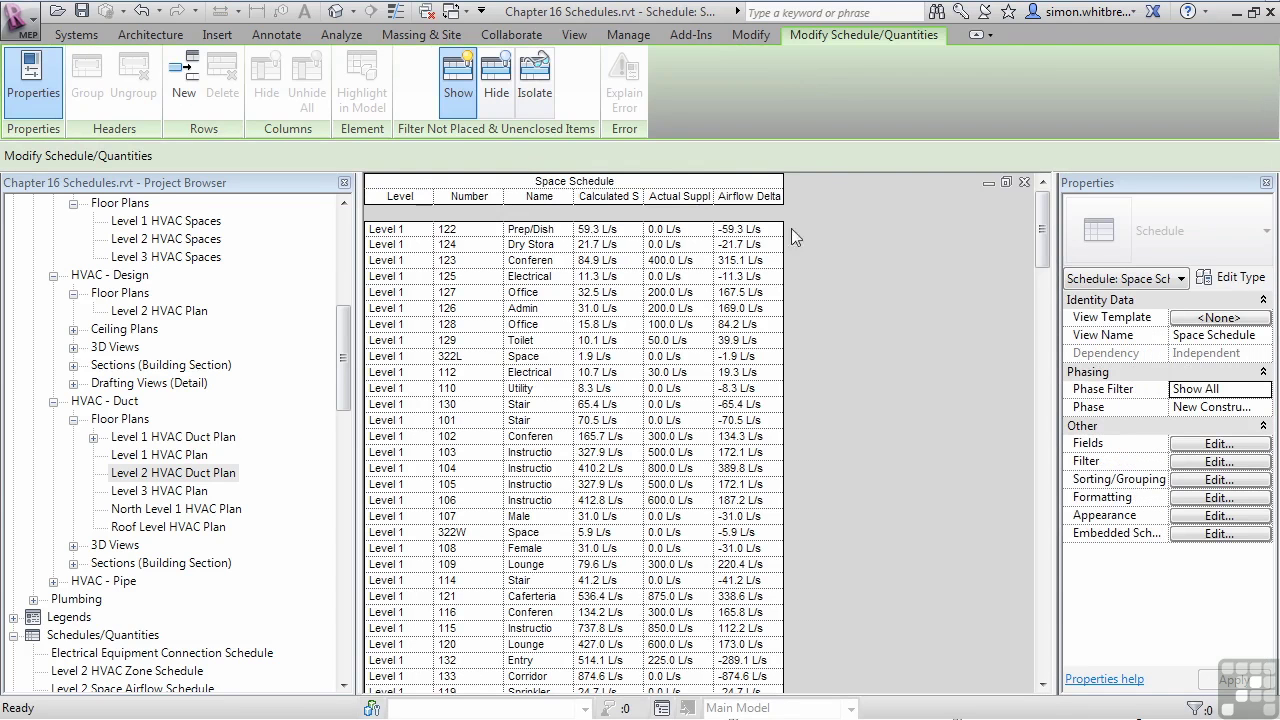
{"action": "mouse_move", "coordinate": [1041, 217]}
{"action": "left_mouse_down"}
{"action": "mouse_move", "coordinate": [1034, 546]}
{"action": "mouse_move", "coordinate": [1034, 208]}
{"action": "left_mouse_up"}
{"action": "double_click", "coordinate": [644, 195]}
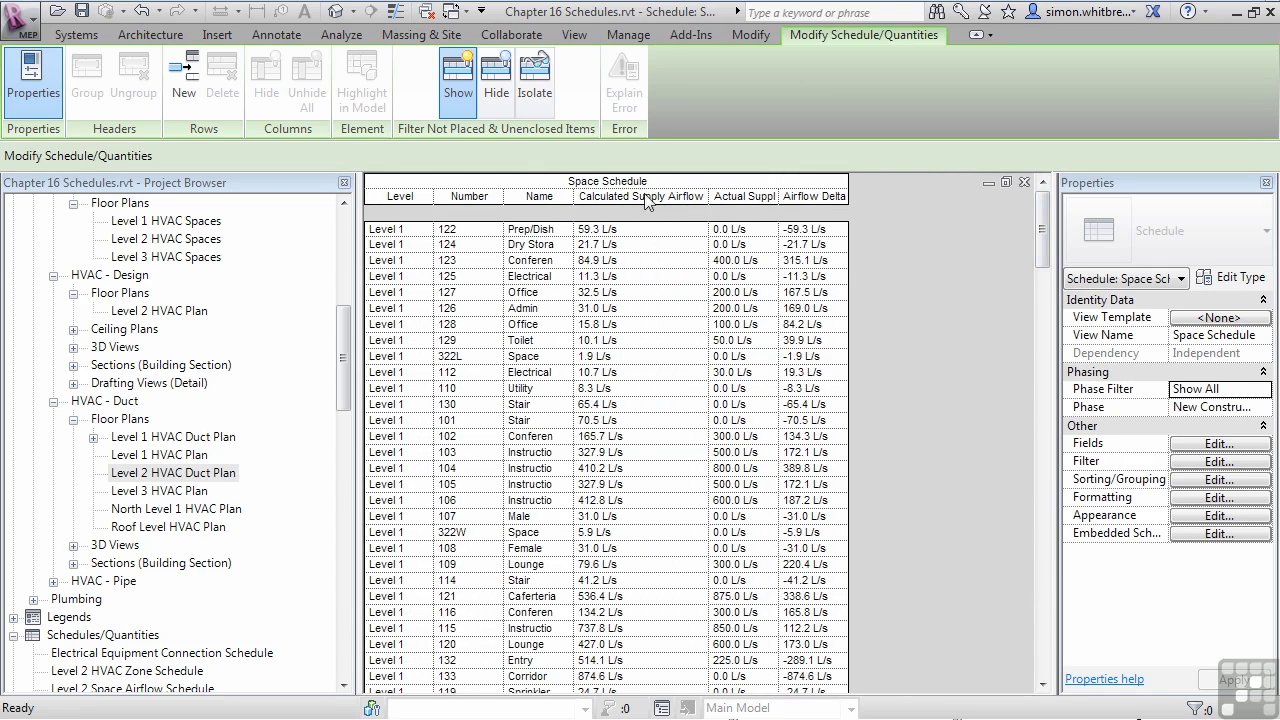
{"action": "double_click", "coordinate": [780, 194]}
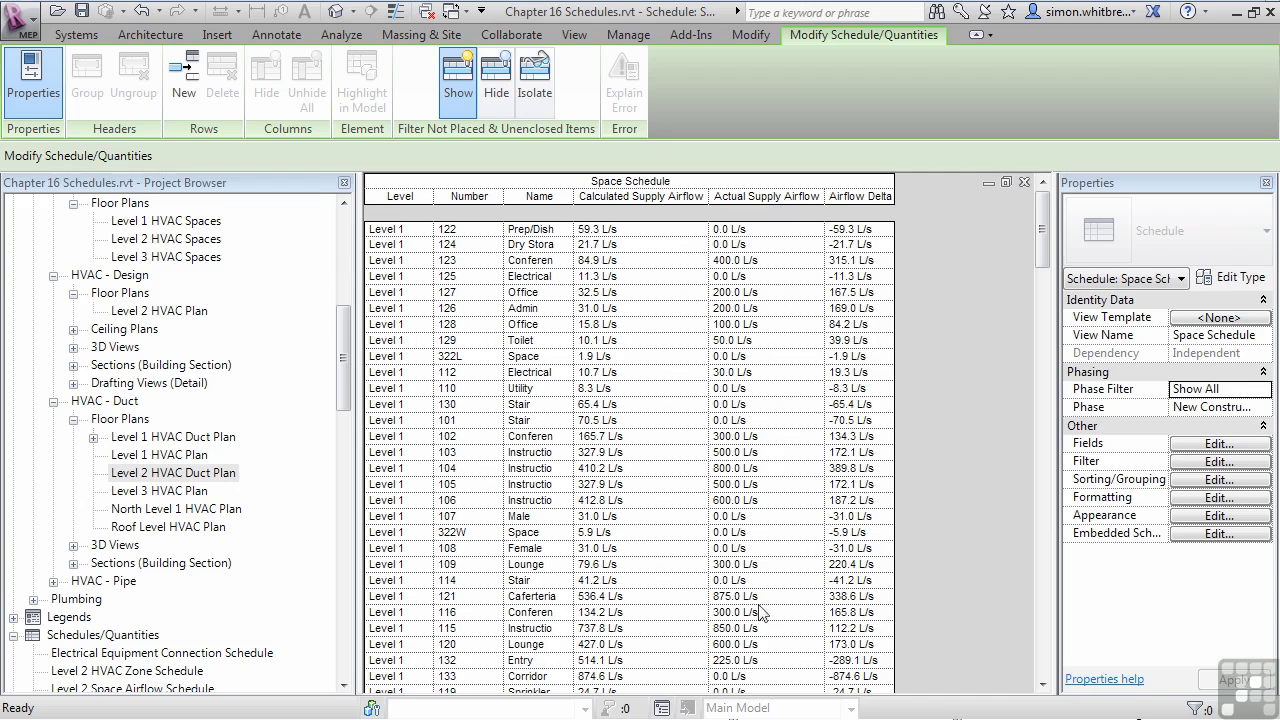
{"action": "left_click", "coordinate": [862, 290]}
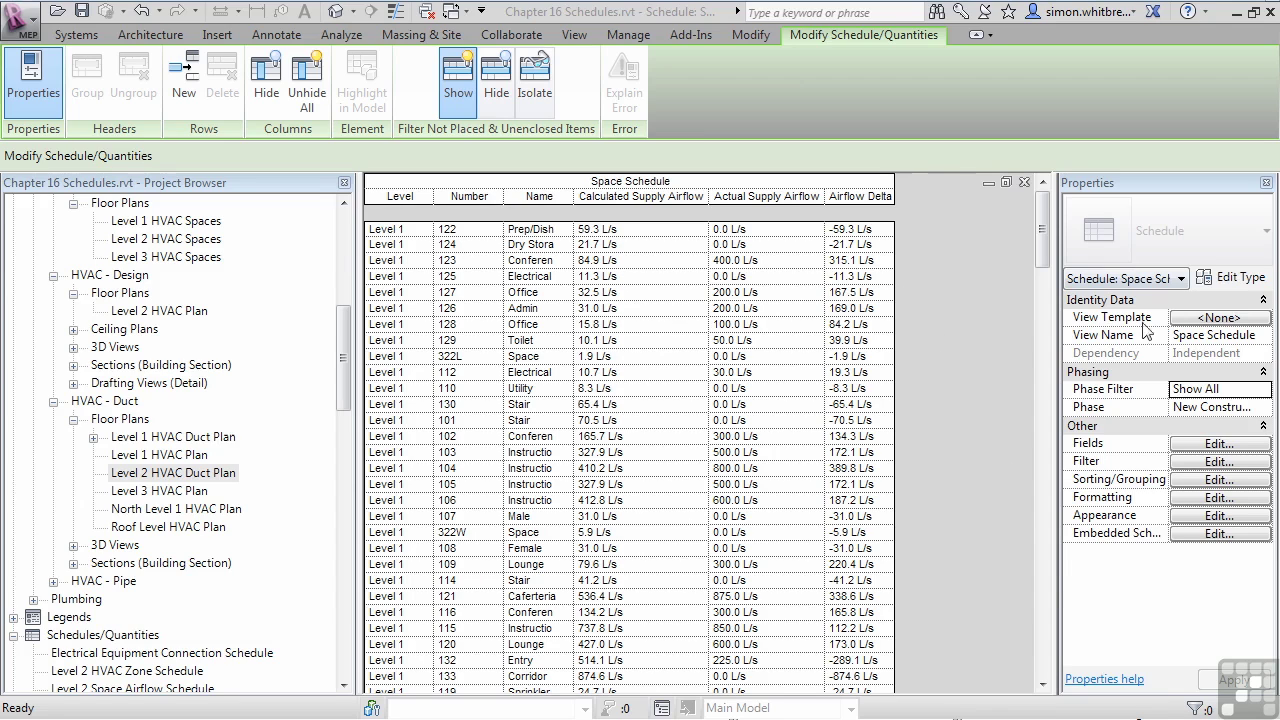
Format Airflow Delta so values less than or equal to 0.0 L/s get a red background
{"action": "left_click", "coordinate": [1218, 497]}
{"action": "left_click_drag", "start_coordinate": [581, 241], "coordinate": [282, 134]}
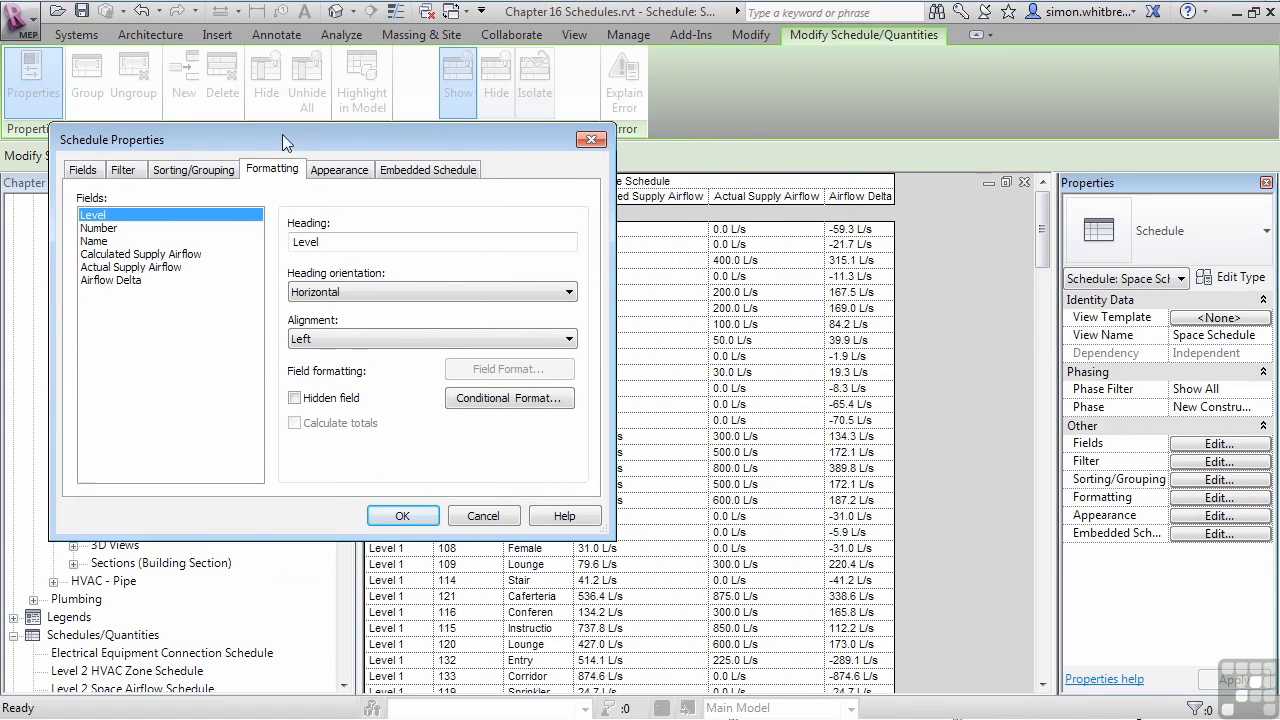
{"action": "left_click", "coordinate": [94, 281]}
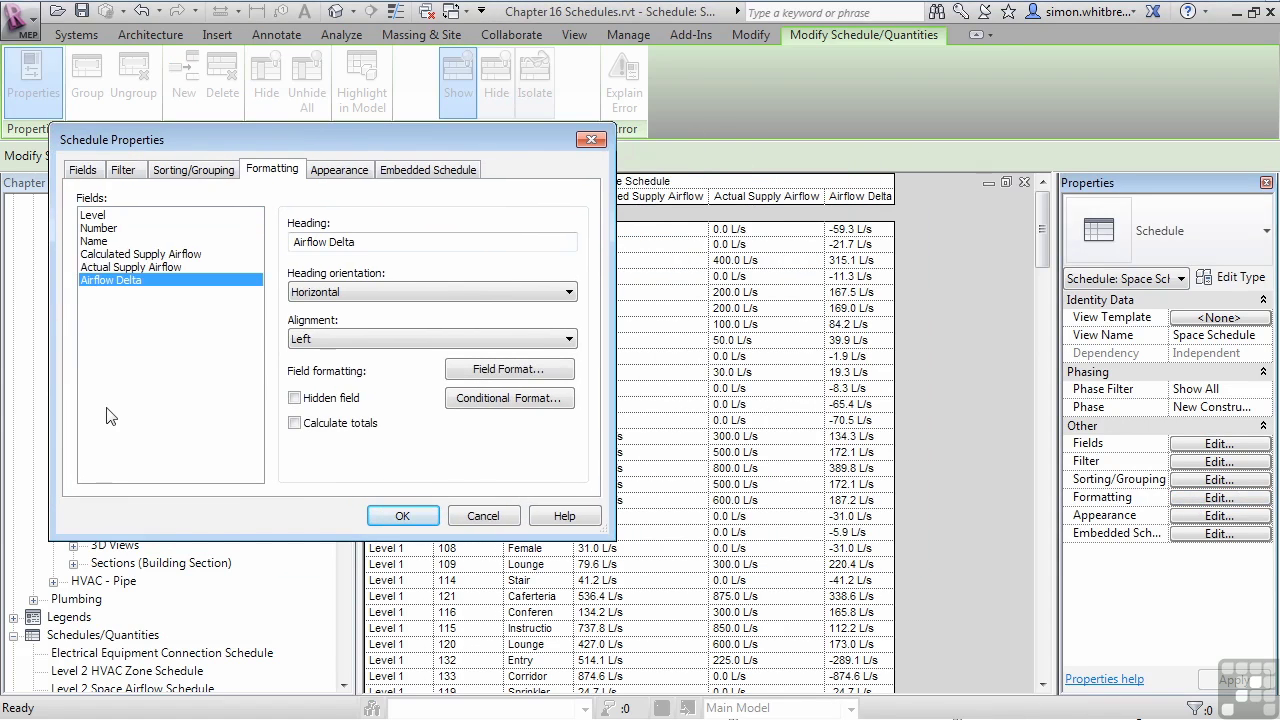
{"action": "left_click", "coordinate": [497, 400]}
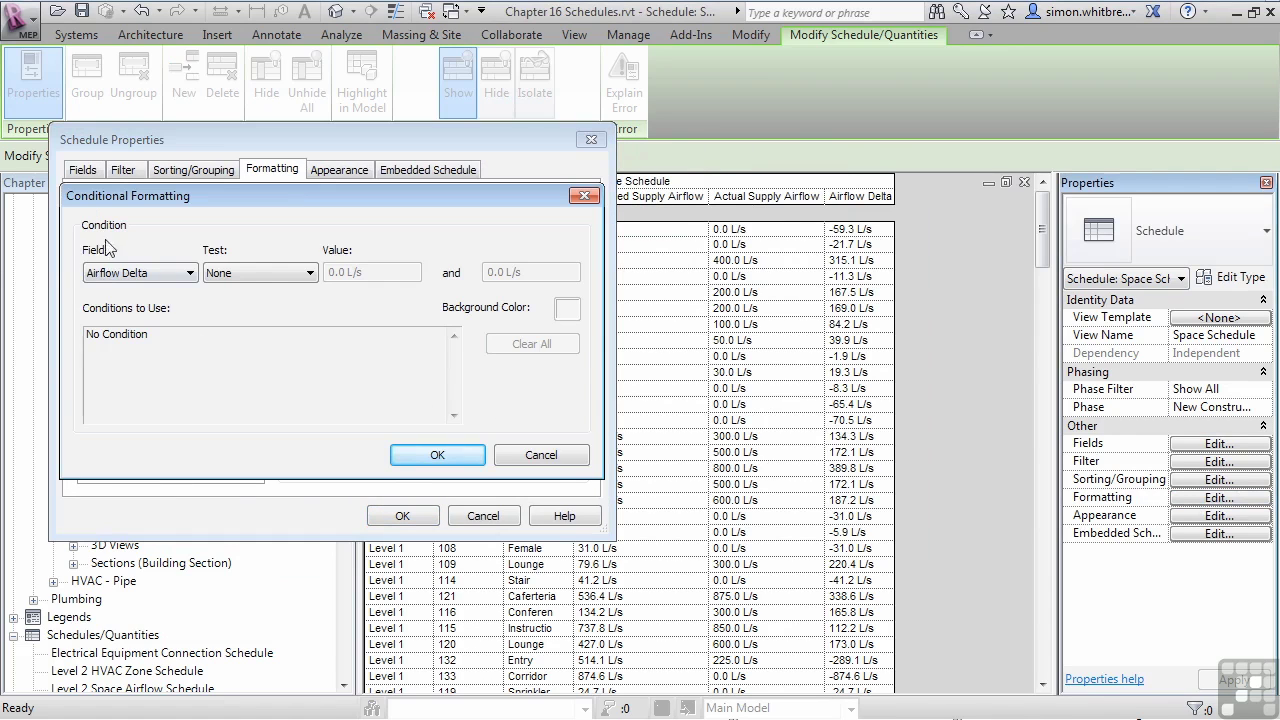
{"action": "left_click", "coordinate": [241, 277]}
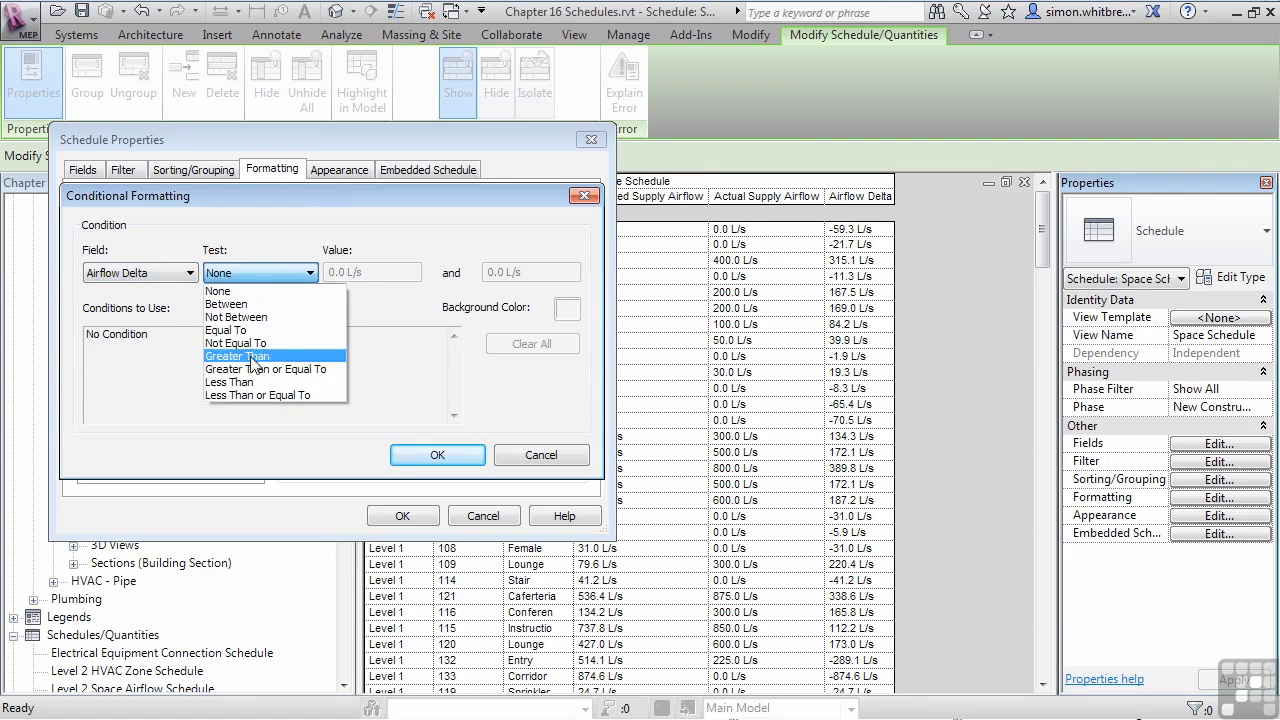
{"action": "left_click", "coordinate": [253, 395]}
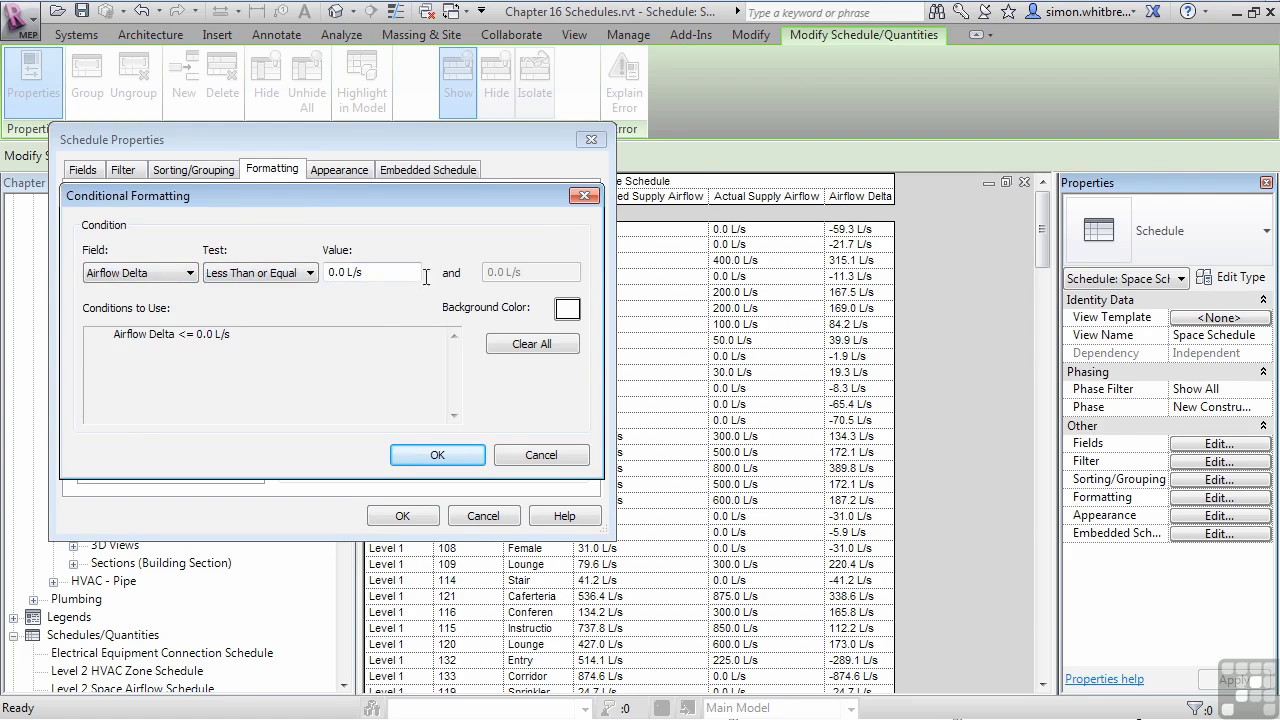
{"action": "left_click", "coordinate": [567, 309]}
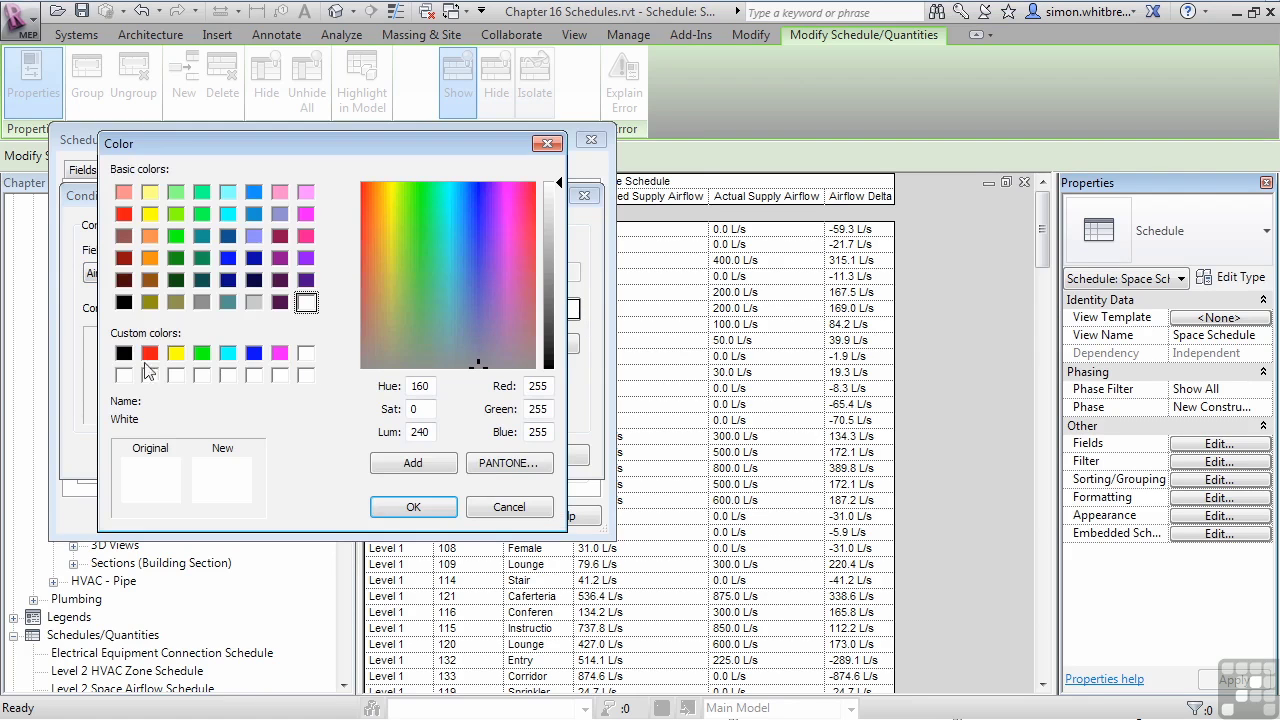
{"action": "left_click", "coordinate": [125, 214]}
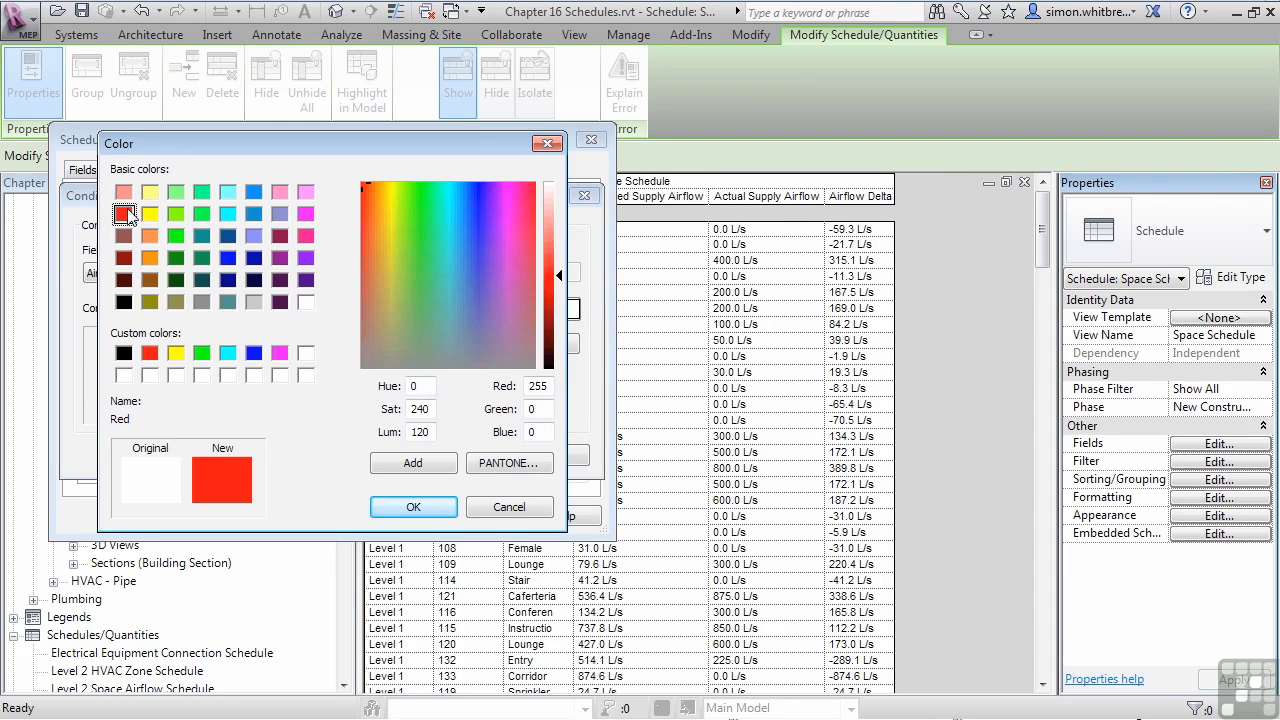
{"action": "left_click", "coordinate": [385, 511]}
{"action": "left_click", "coordinate": [414, 456]}
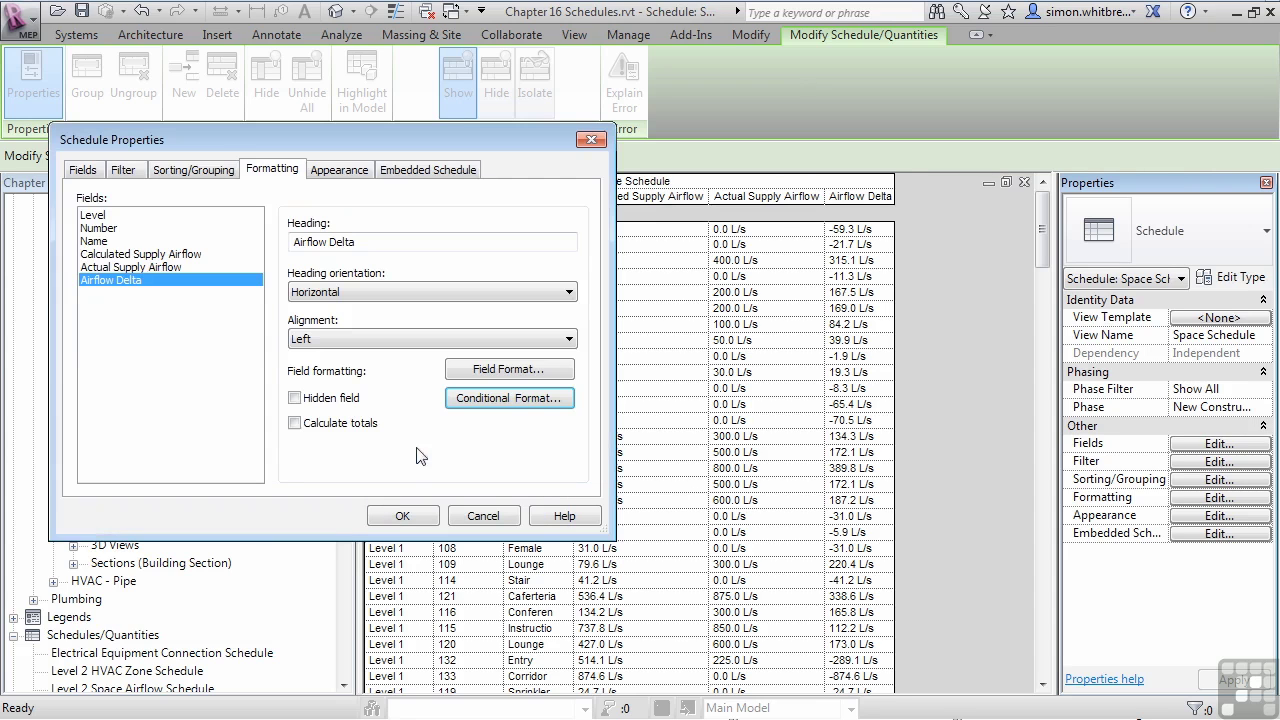
{"action": "left_click", "coordinate": [397, 516]}
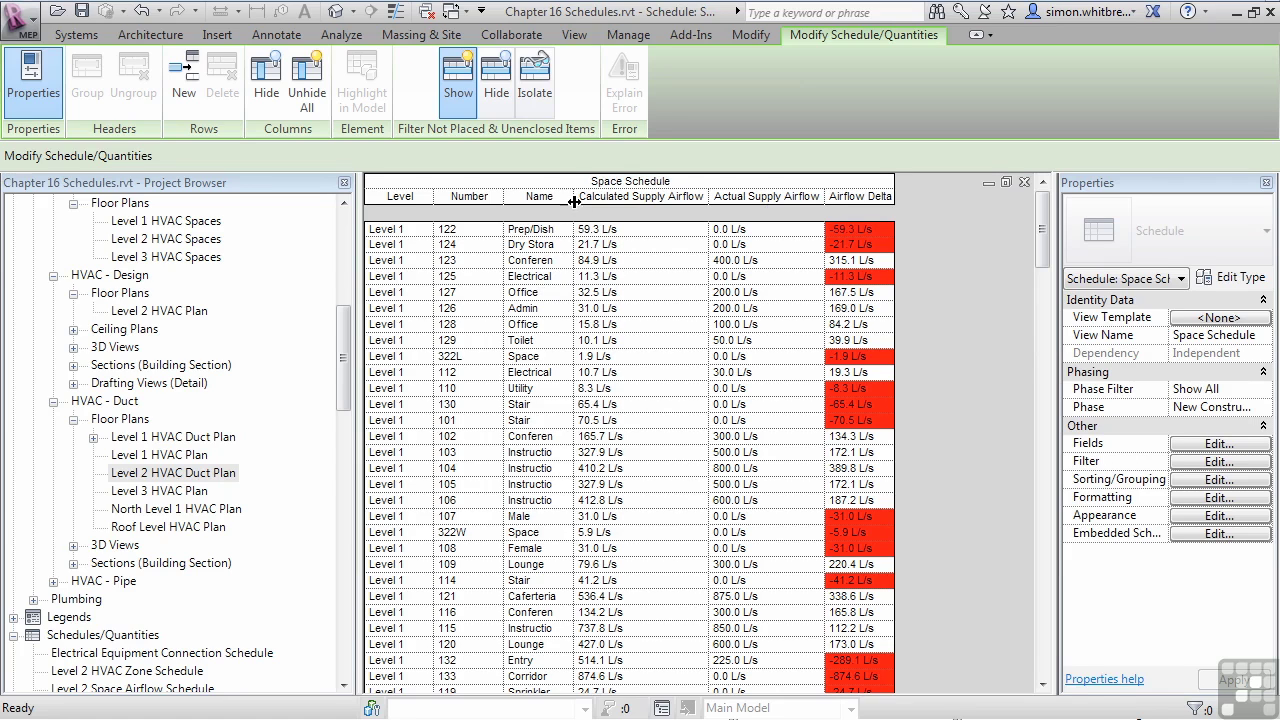
Widen the Name column to show full names and select the Conference row, space 123
{"action": "left_click_drag", "start_coordinate": [574, 197], "coordinate": [619, 200]}
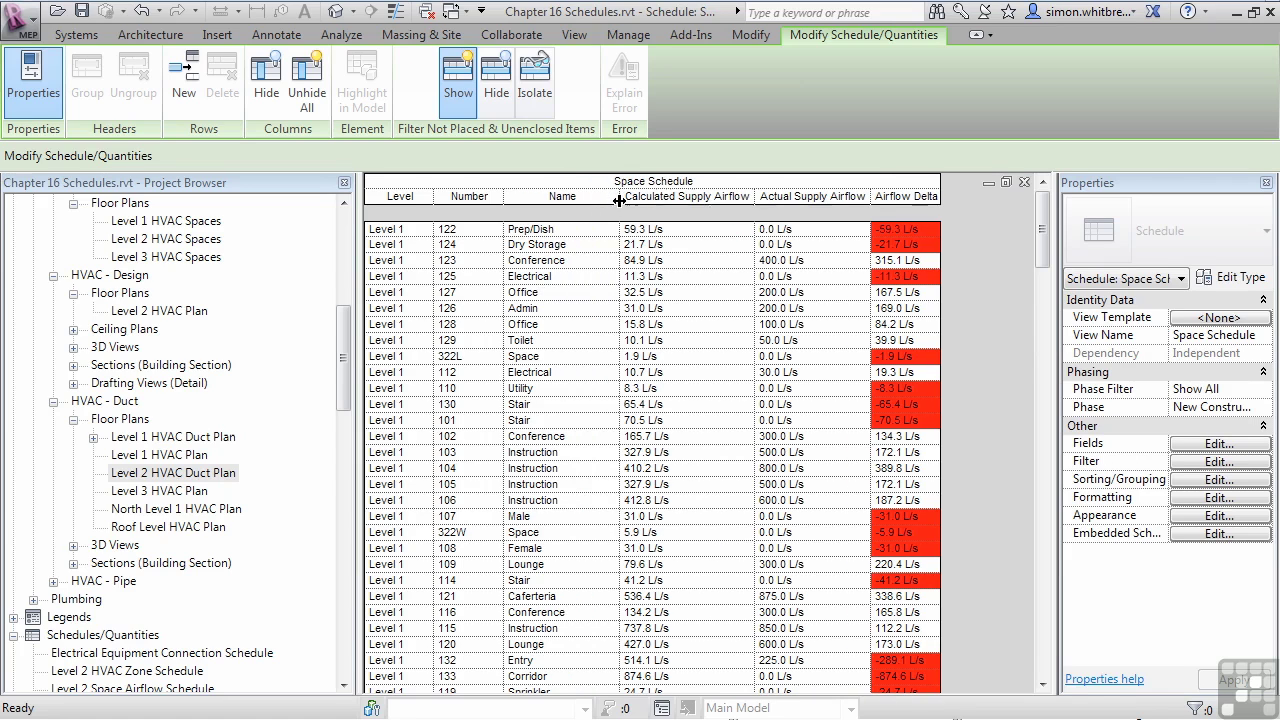
{"action": "left_click", "coordinate": [578, 260]}
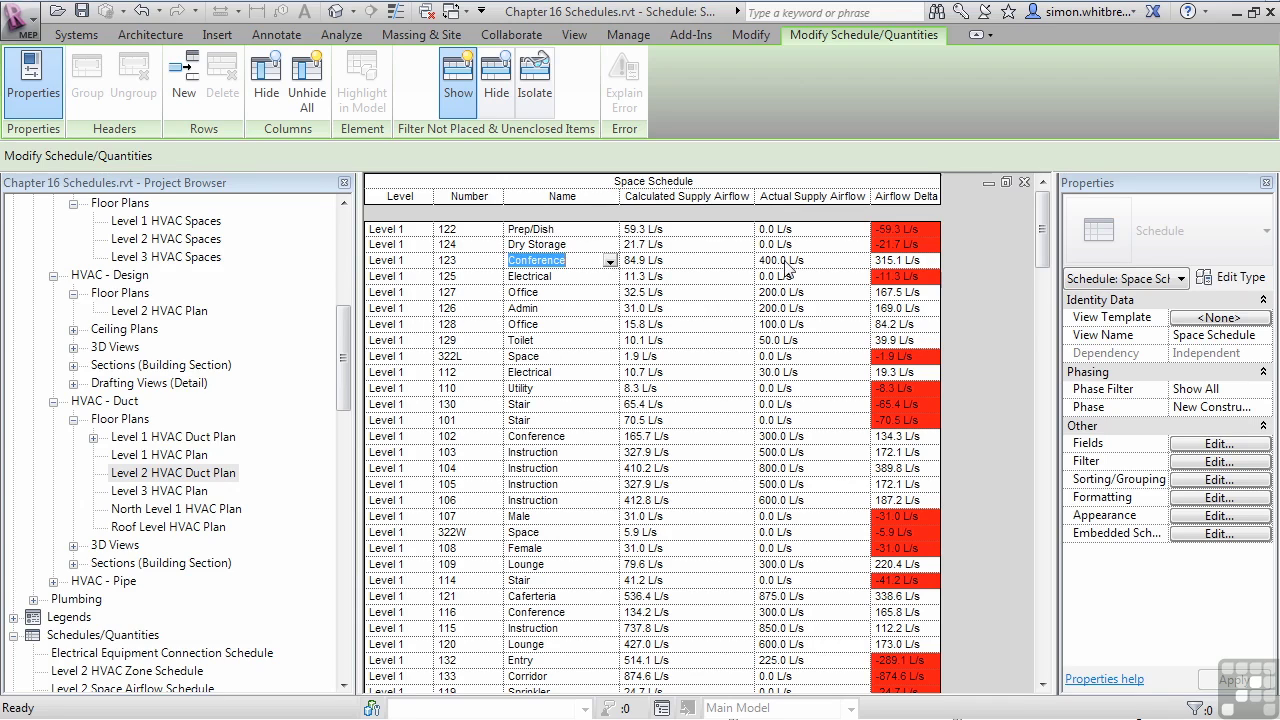
Locate Conference space 123 from the schedule in the Level 1 HVAC Plan and zoom in
{"action": "right_click", "coordinate": [465, 262]}
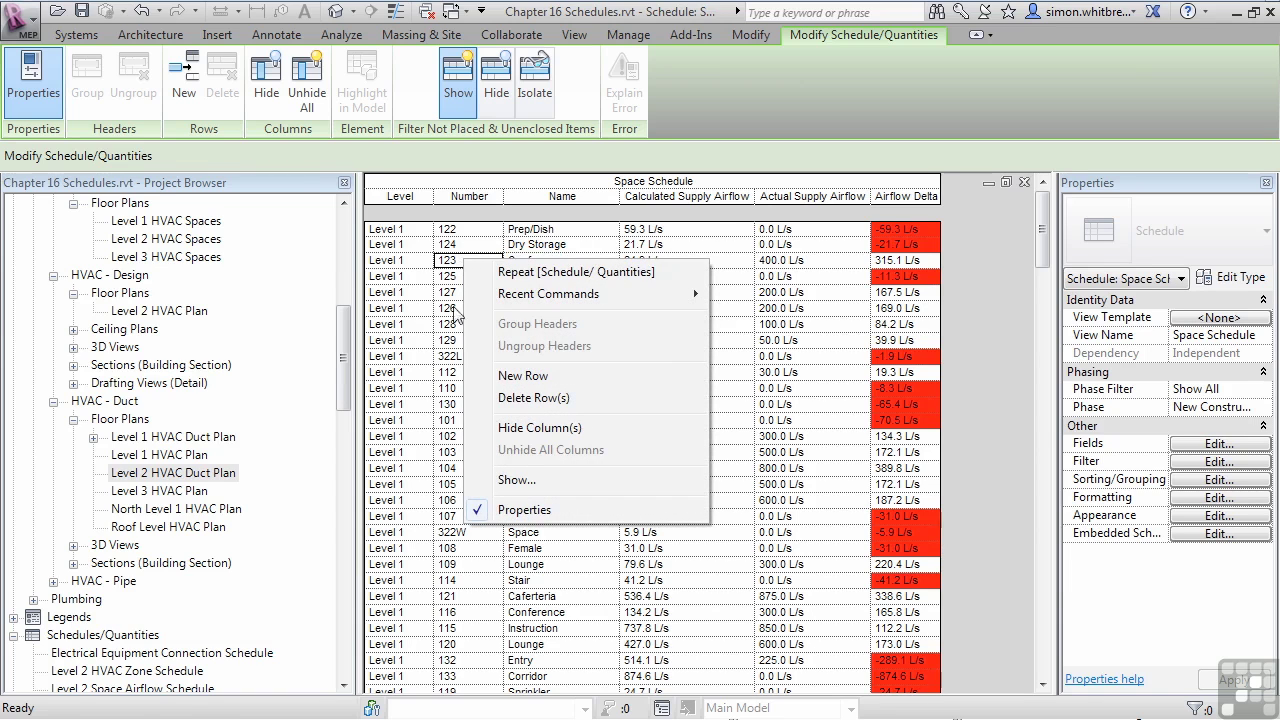
{"action": "left_click", "coordinate": [512, 480]}
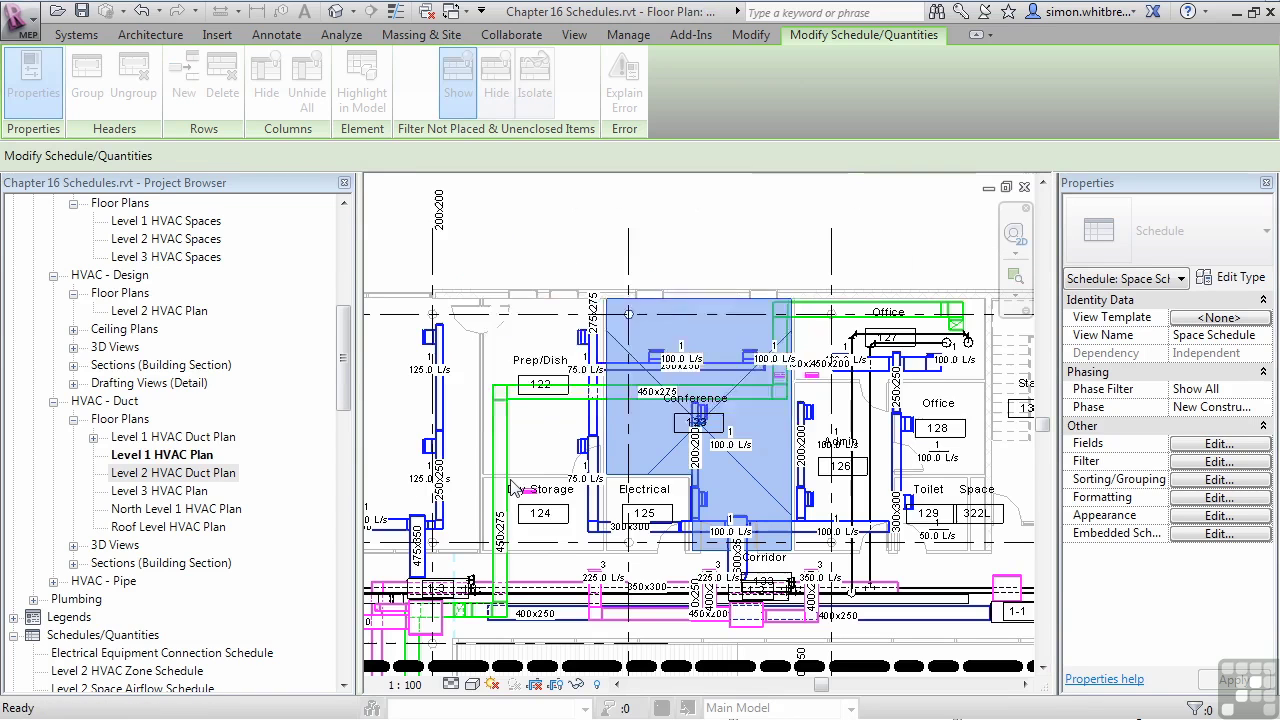
{"action": "left_click_drag", "start_coordinate": [456, 172], "coordinate": [453, 166]}
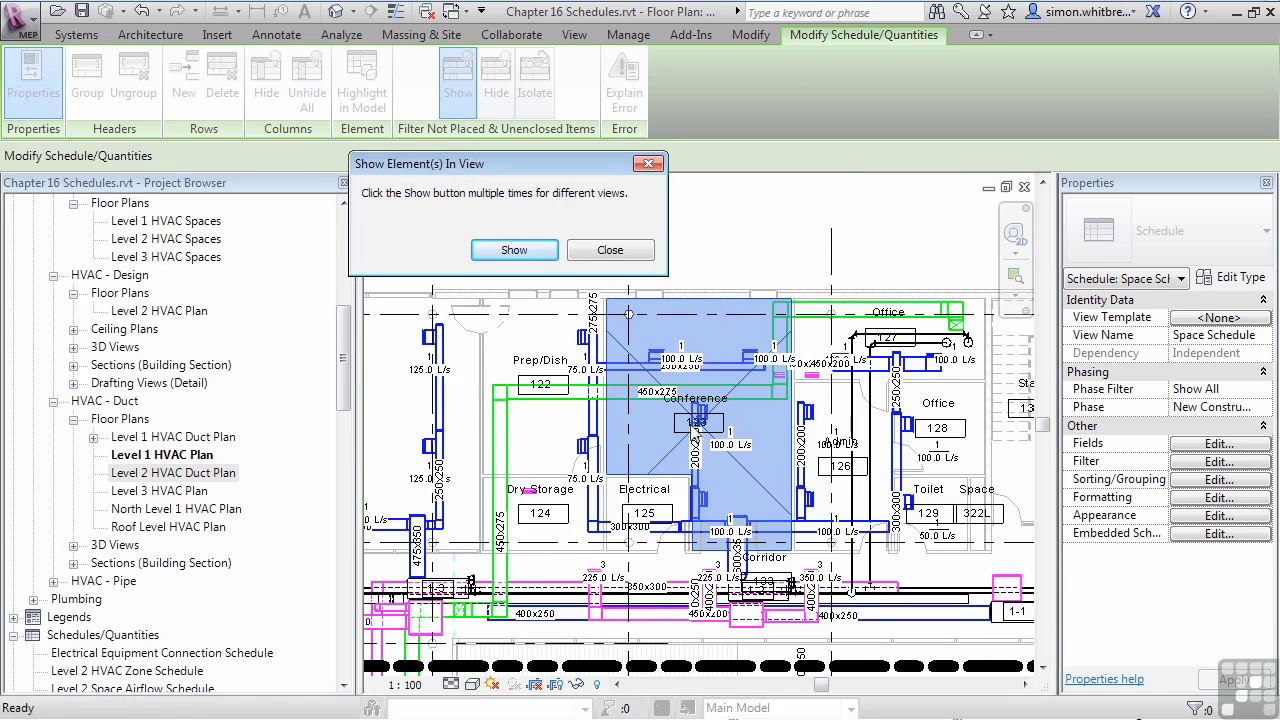
{"action": "left_click", "coordinate": [641, 250]}
{"action": "left_click", "coordinate": [693, 452]}
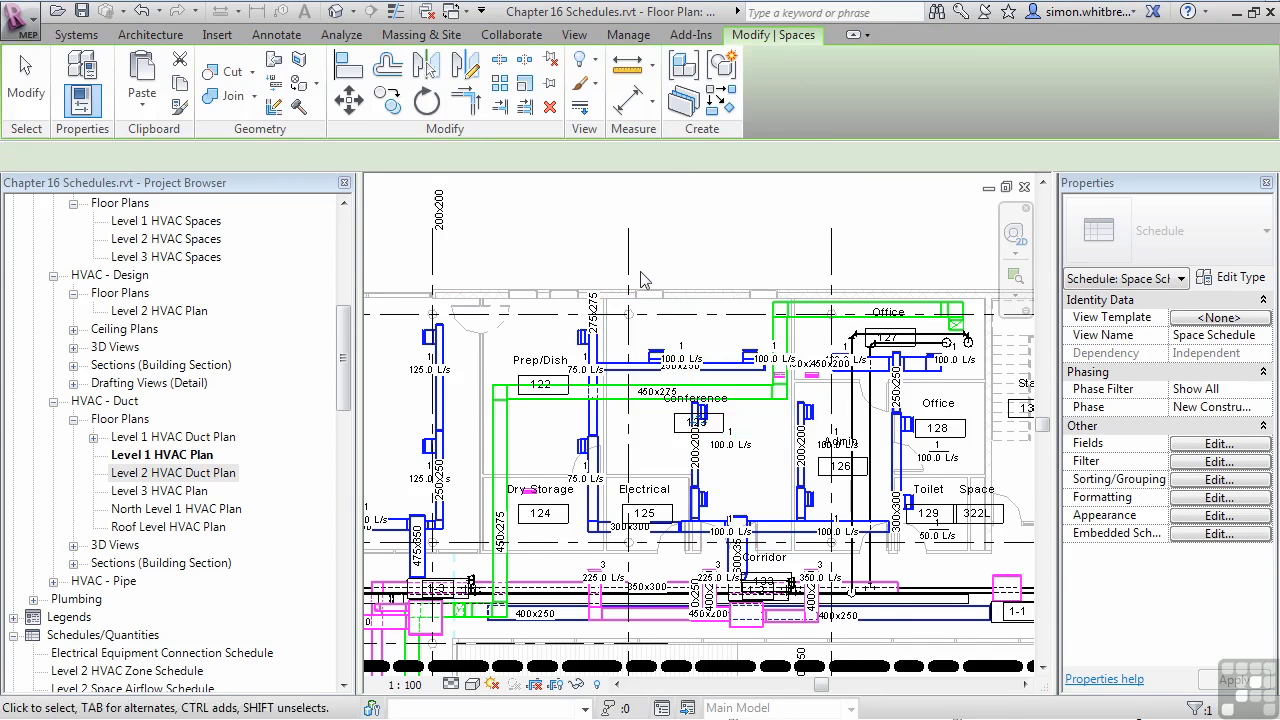
{"action": "scroll", "coordinate": [697, 452], "scroll_direction": "up", "scroll_amount": 3}
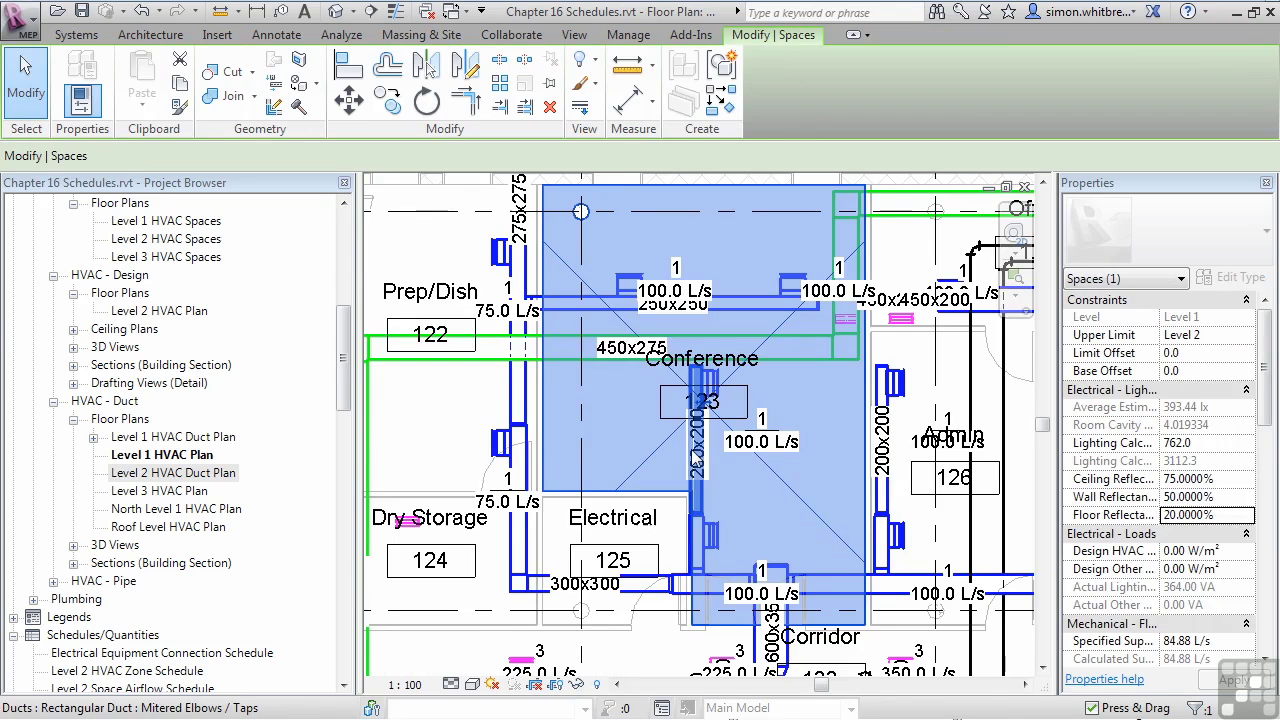